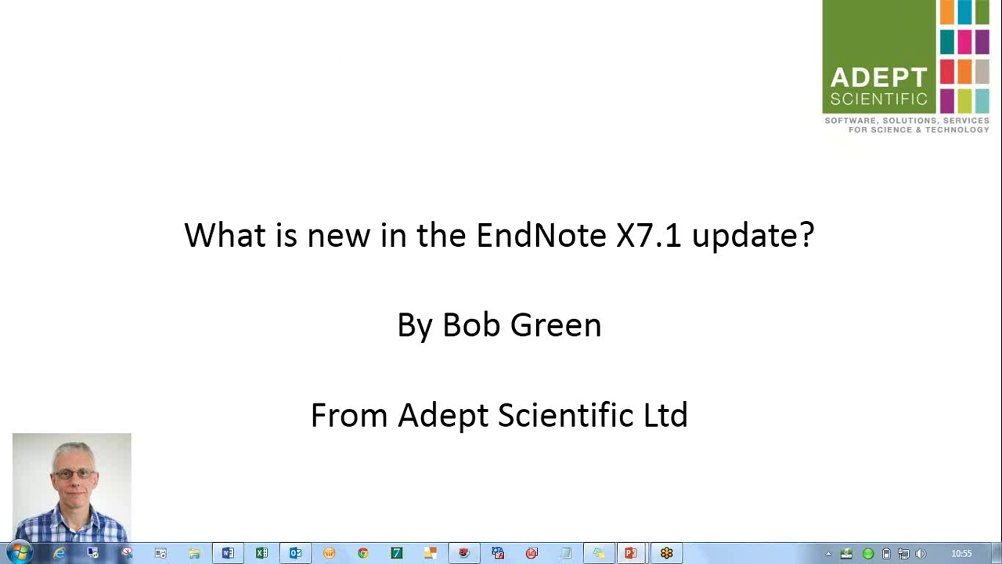
pyautogui.click(465, 553)
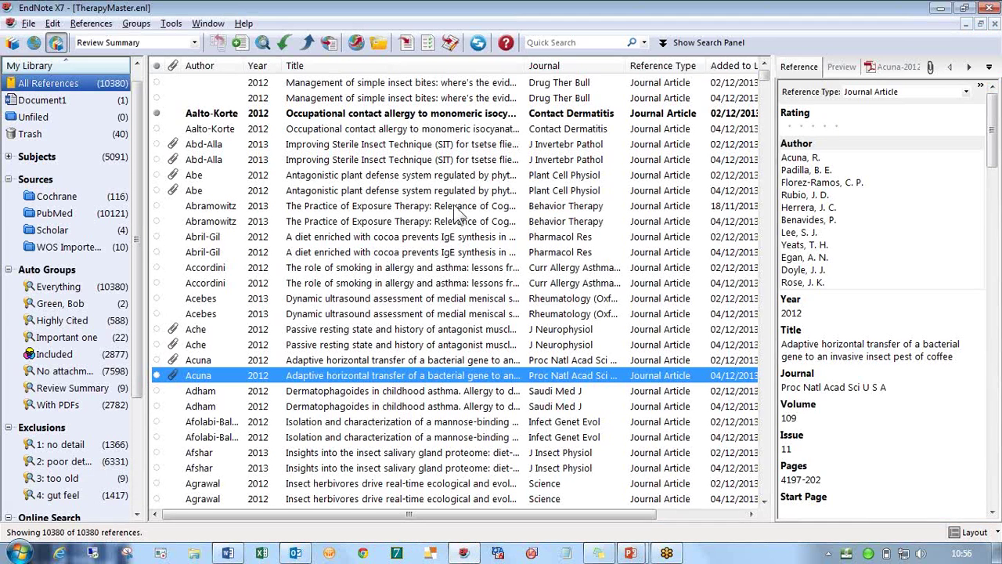
pyautogui.click(244, 24)
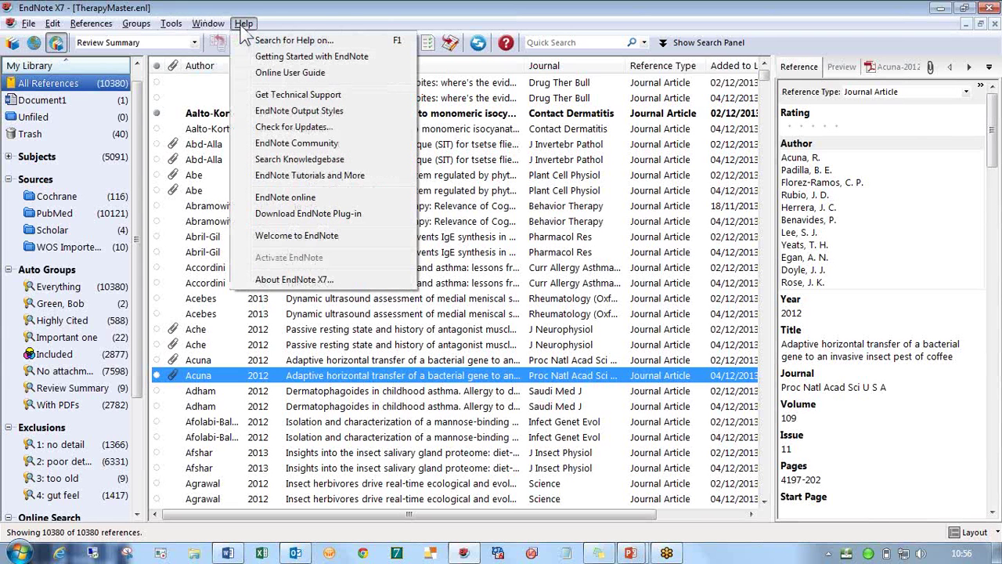
pyautogui.click(328, 243)
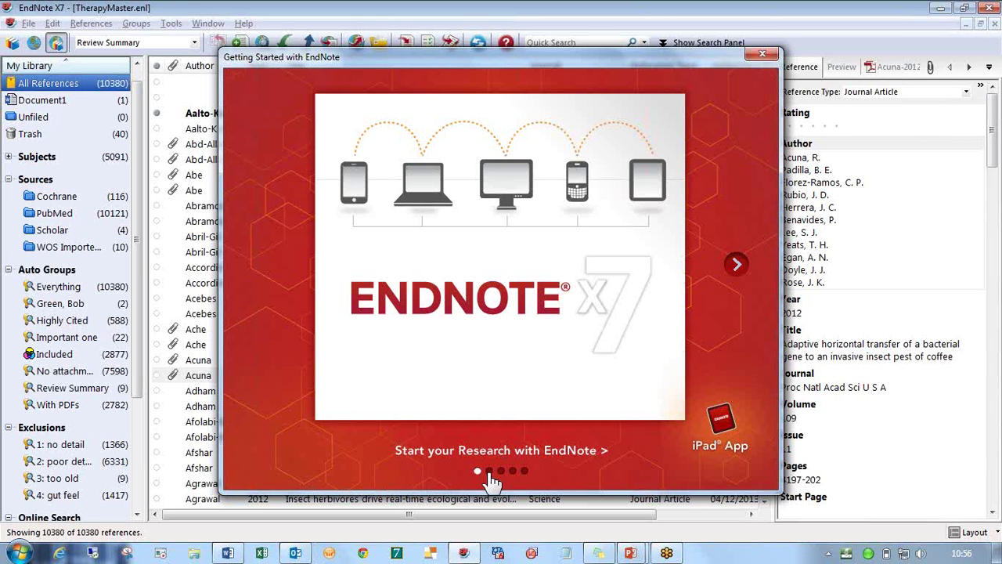
pyautogui.click(489, 472)
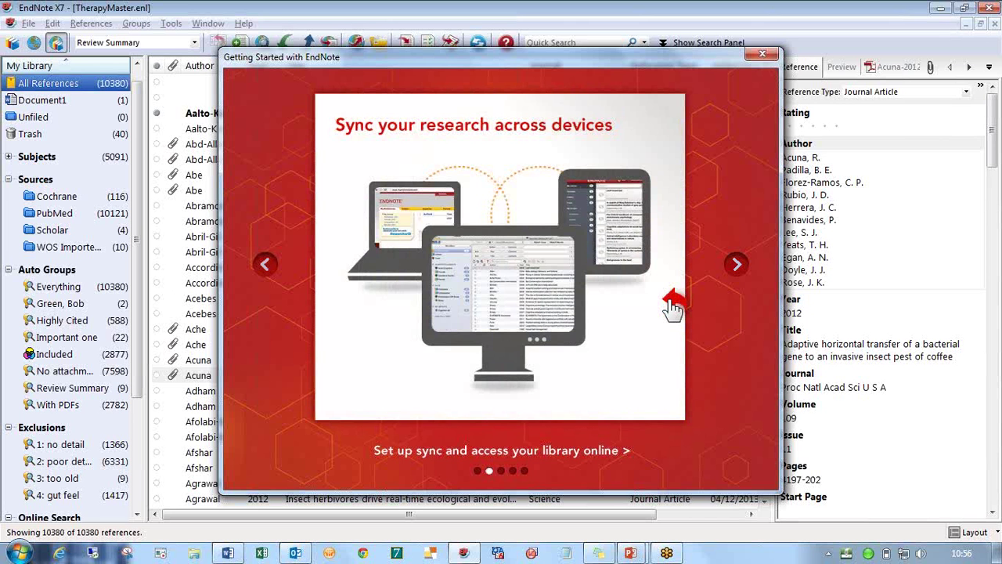
pyautogui.click(737, 266)
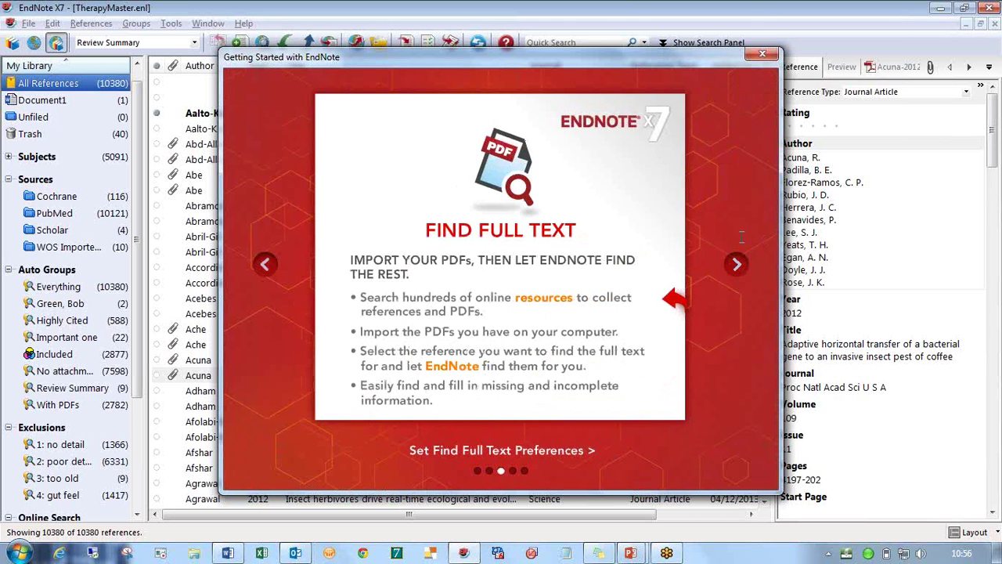
pyautogui.click(760, 55)
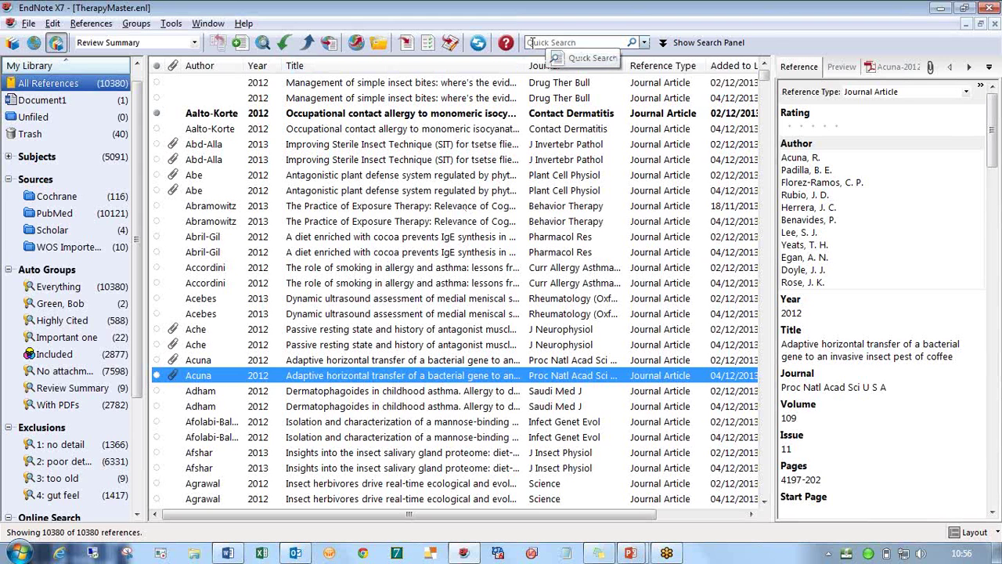
# Quick-search the library for 'bites', narrowing it to 142 references
pyautogui.click(529, 42)
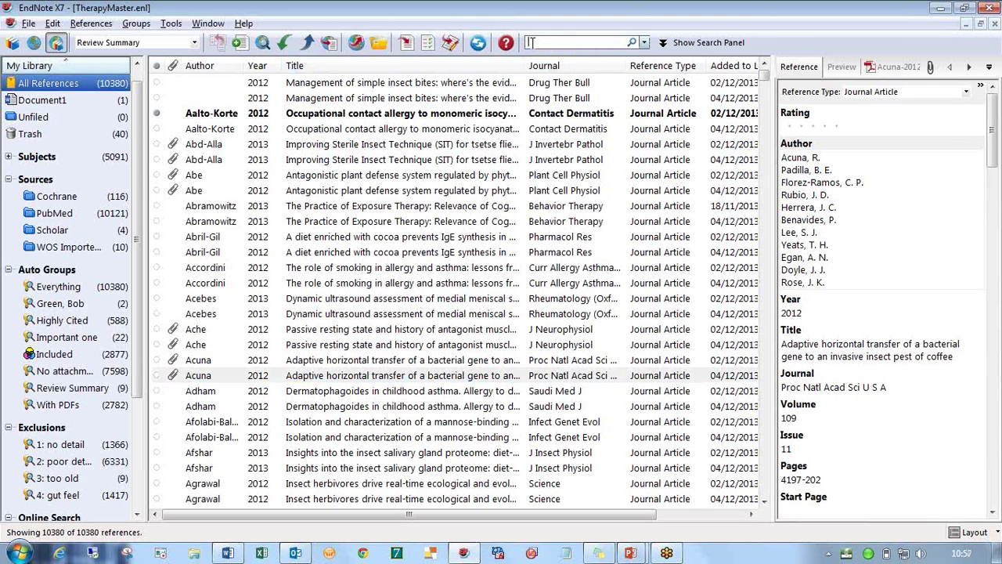
pyautogui.write('bites')
pyautogui.press('Return')
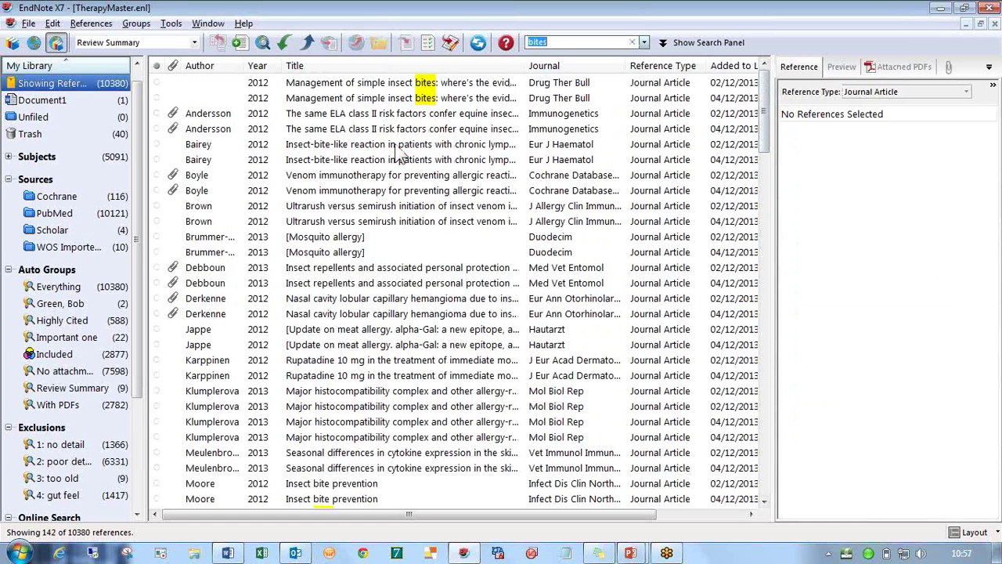
# Open the Bairey 2012 reference in full, scroll through it, and close it
pyautogui.click(395, 146)
pyautogui.doubleClick(394, 143)
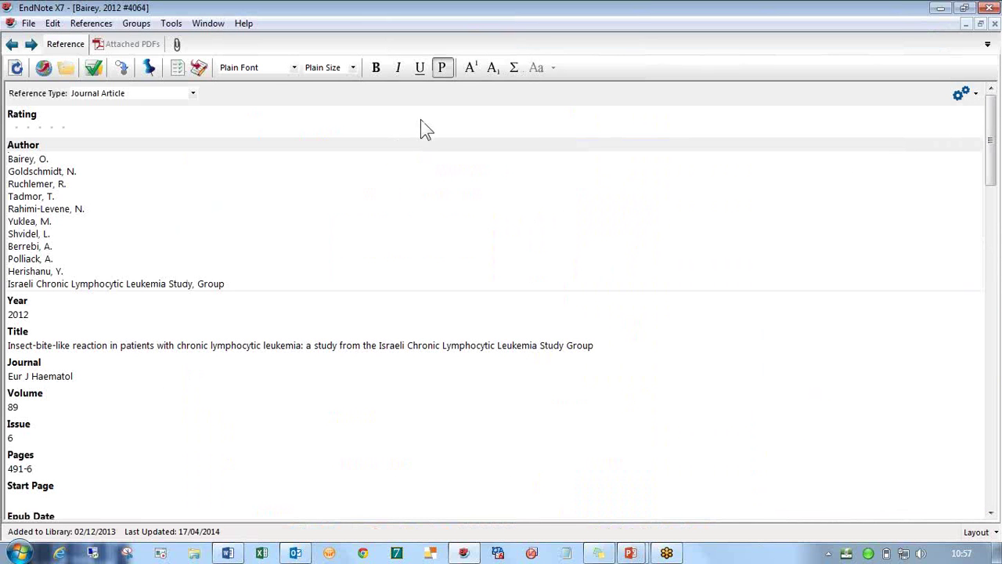
pyautogui.click(991, 481)
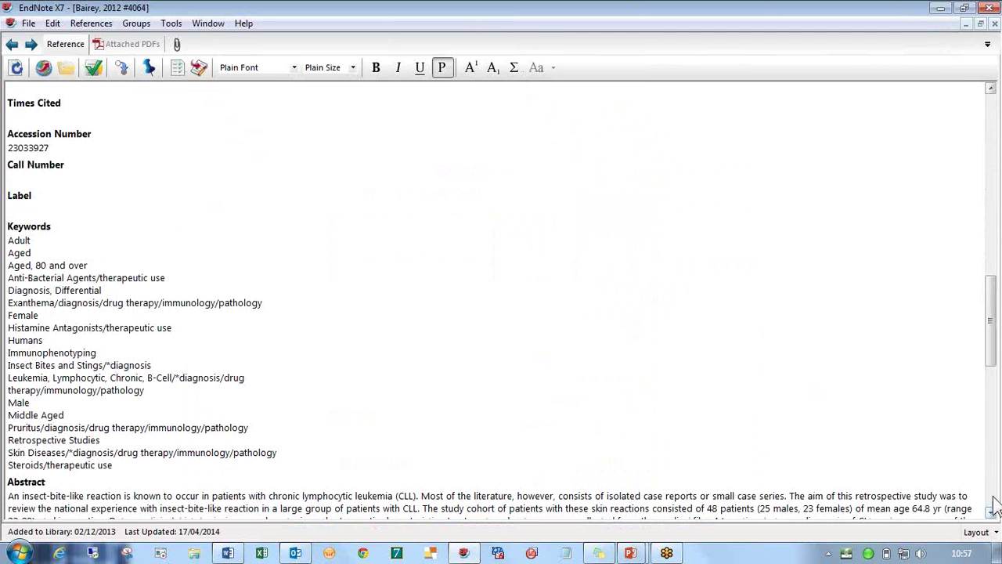
pyautogui.click(992, 498)
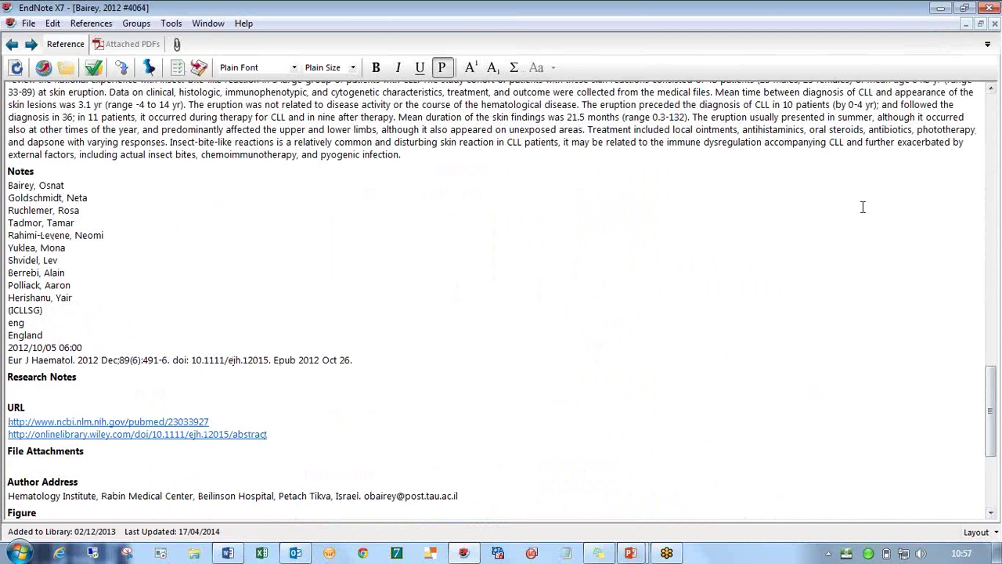
pyautogui.click(28, 22)
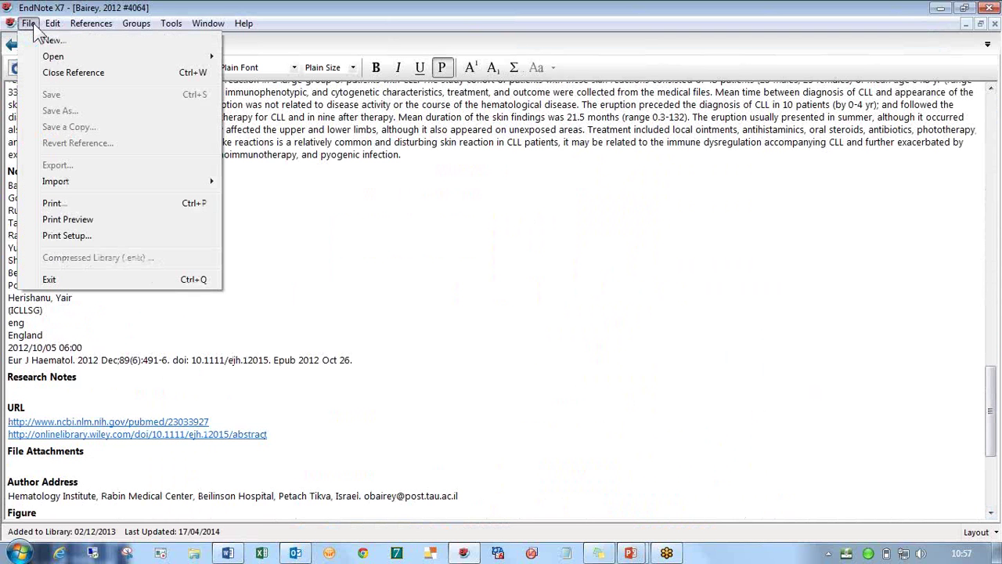
pyautogui.click(48, 73)
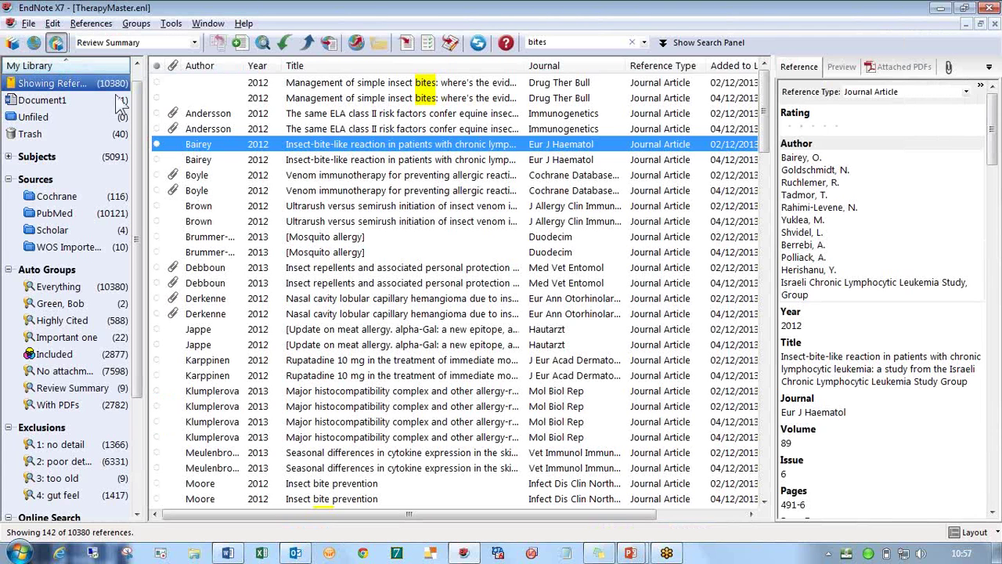
# Reopen the Bairey 2012 record, review it again, and close it back to the list
pyautogui.click(996, 495)
pyautogui.click(996, 495)
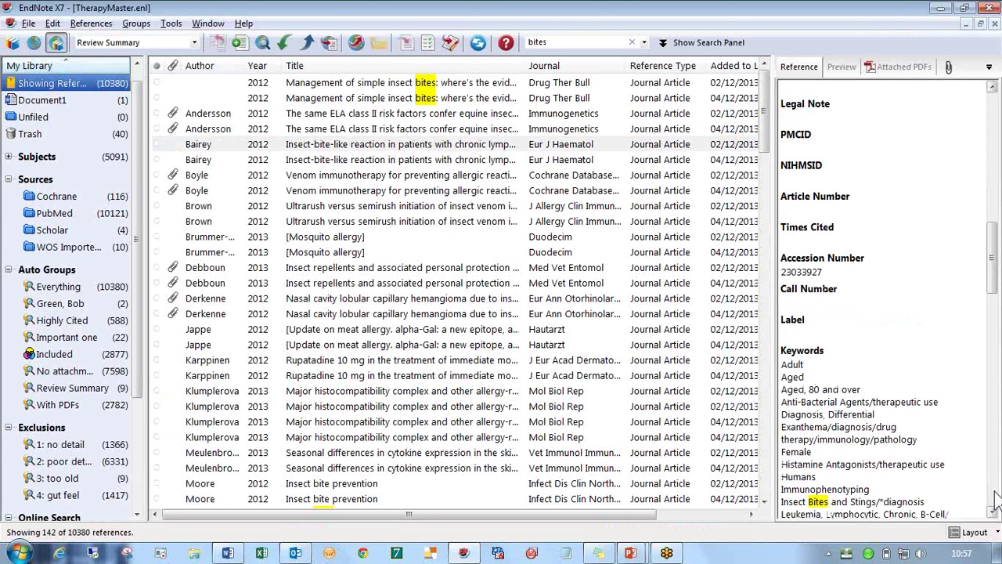
pyautogui.click(992, 514)
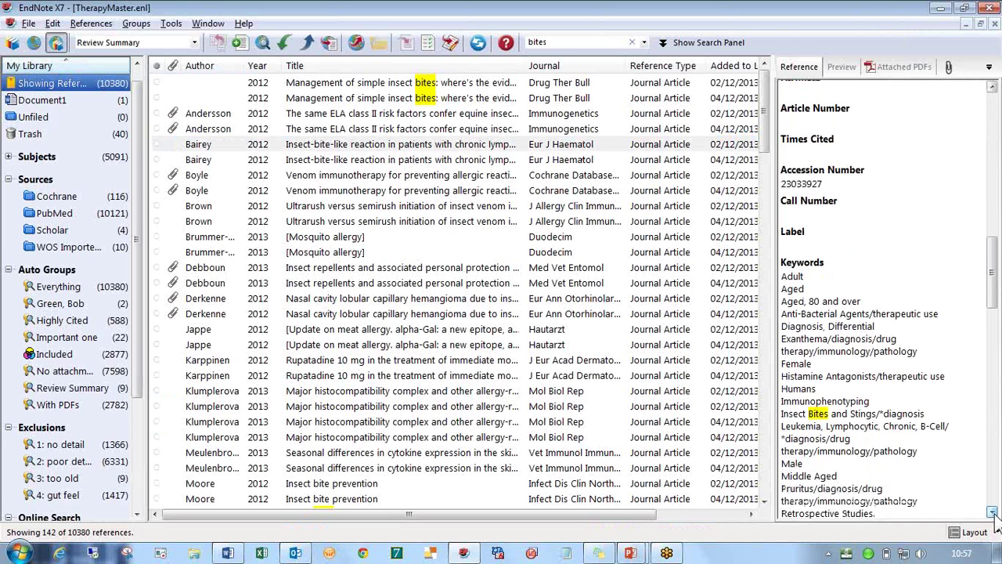
pyautogui.click(992, 512)
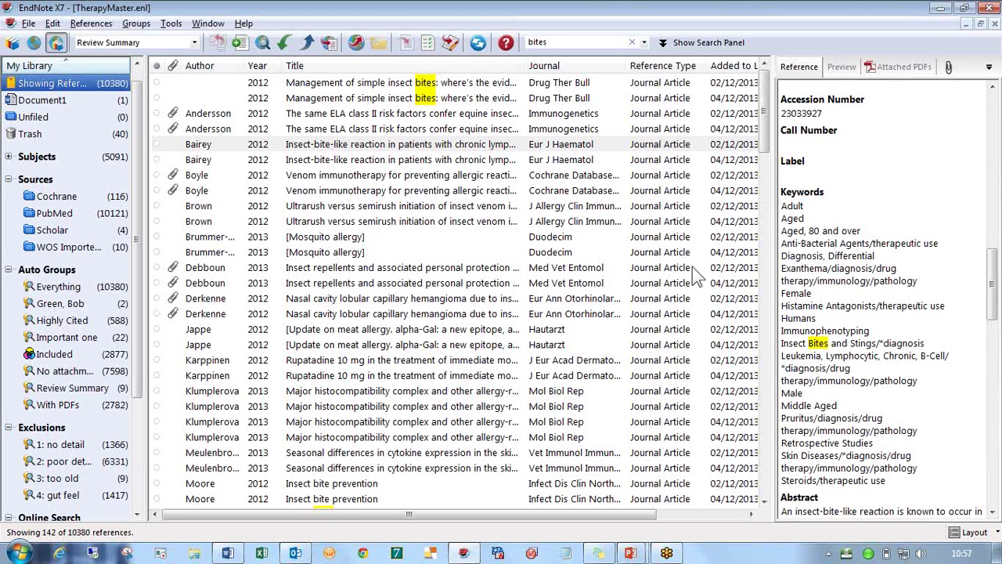
pyautogui.doubleClick(386, 144)
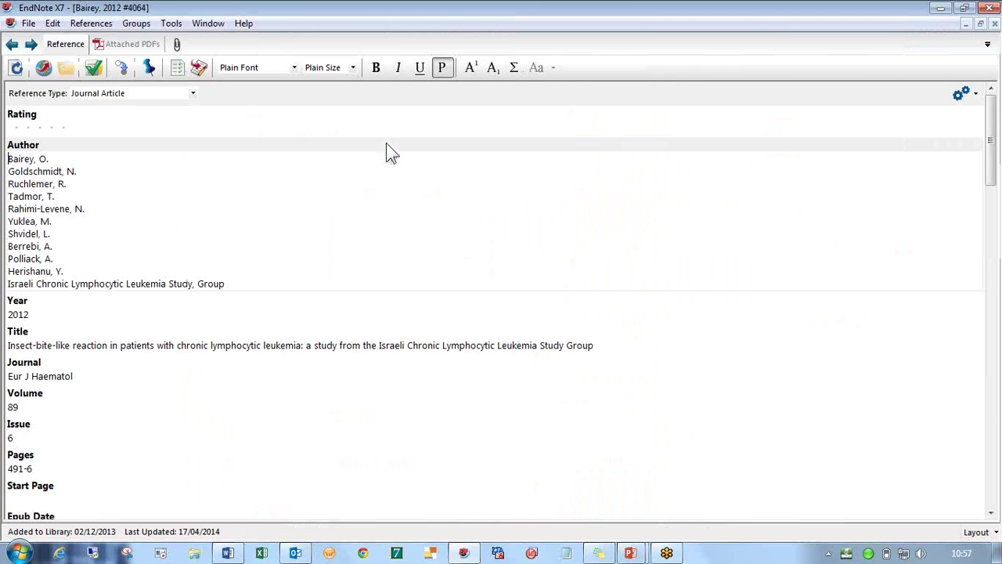
pyautogui.click(992, 492)
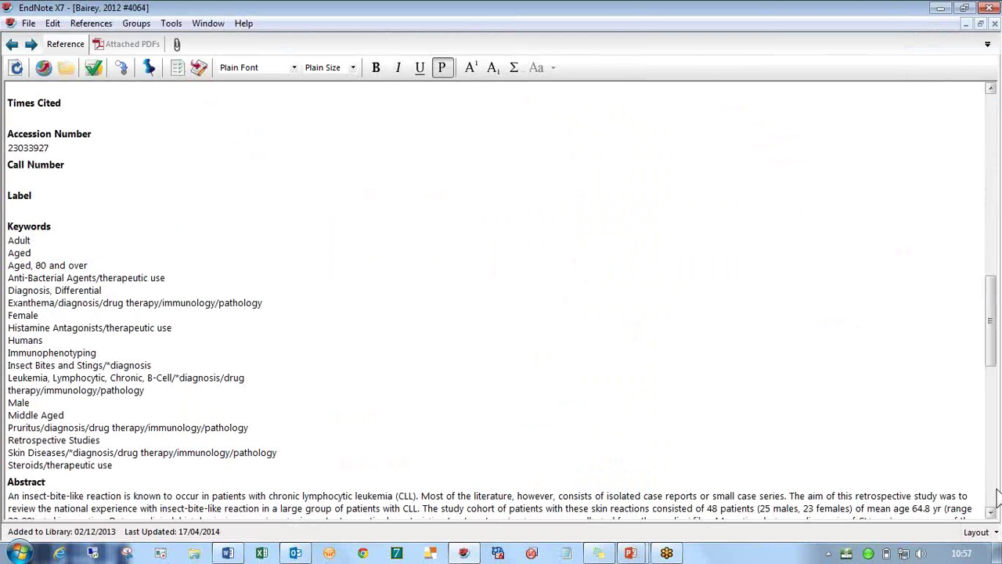
pyautogui.click(29, 24)
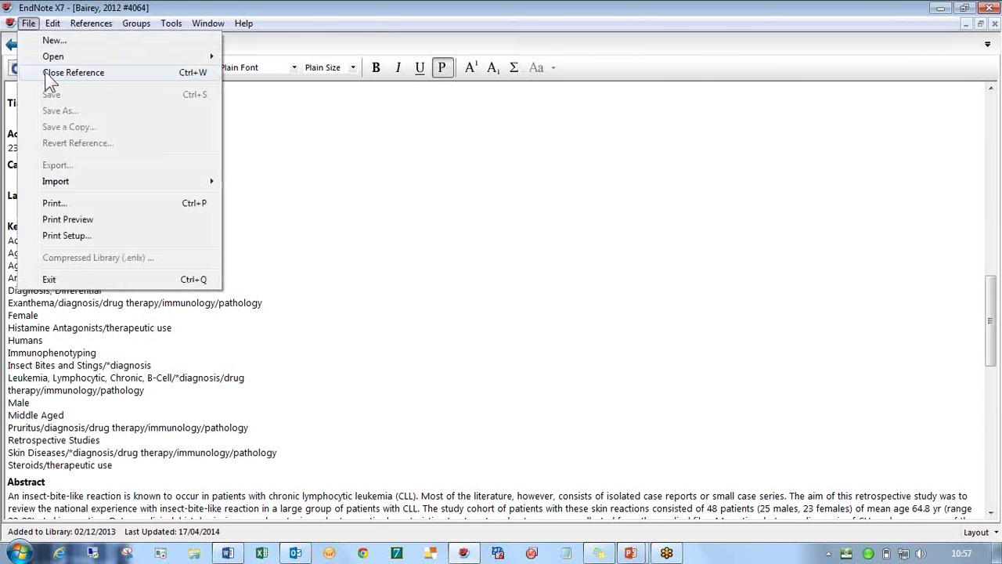
pyautogui.click(46, 73)
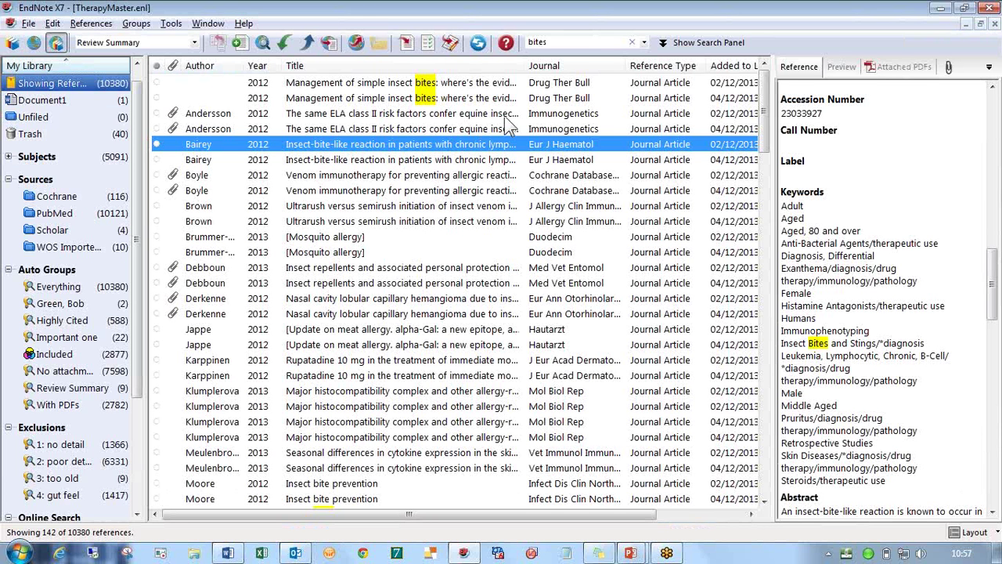
# Extend the quick search to 'bites insect', leaving 128 matching references
pyautogui.click(562, 42)
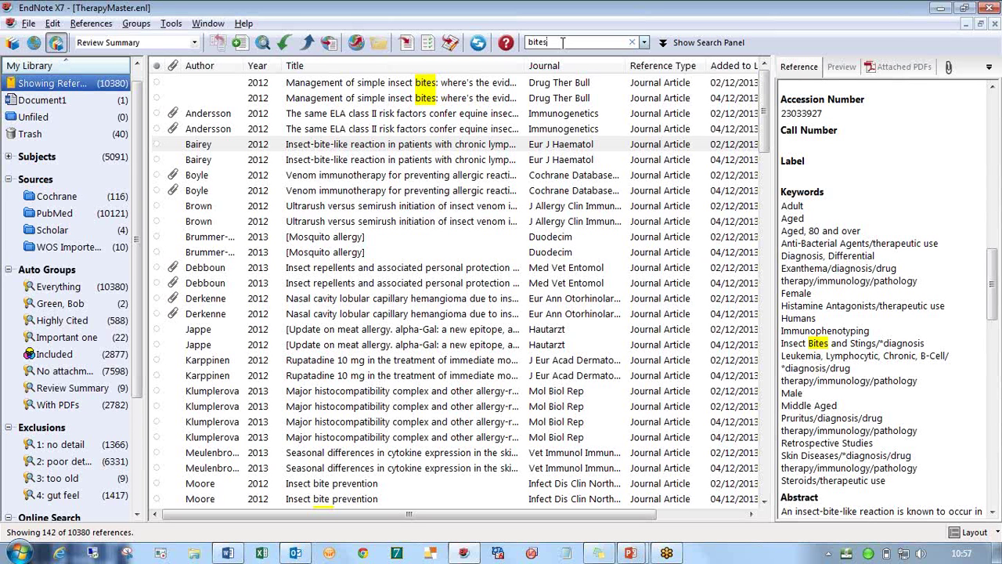
pyautogui.write(' insect')
pyautogui.press('Return')
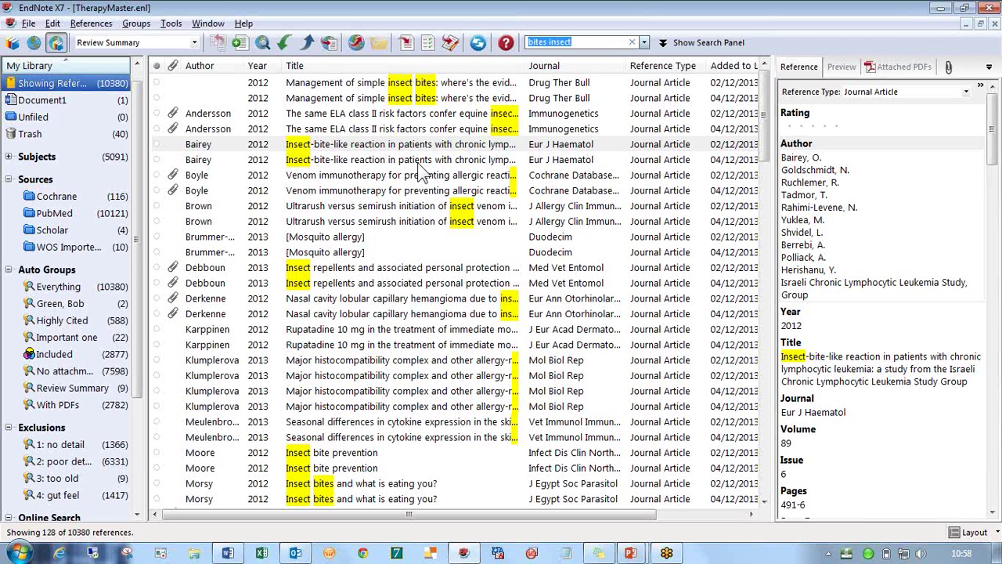
# Show Attached PDFs, previewing Boyle 2012 and then Debboun 2013's article
pyautogui.click(884, 68)
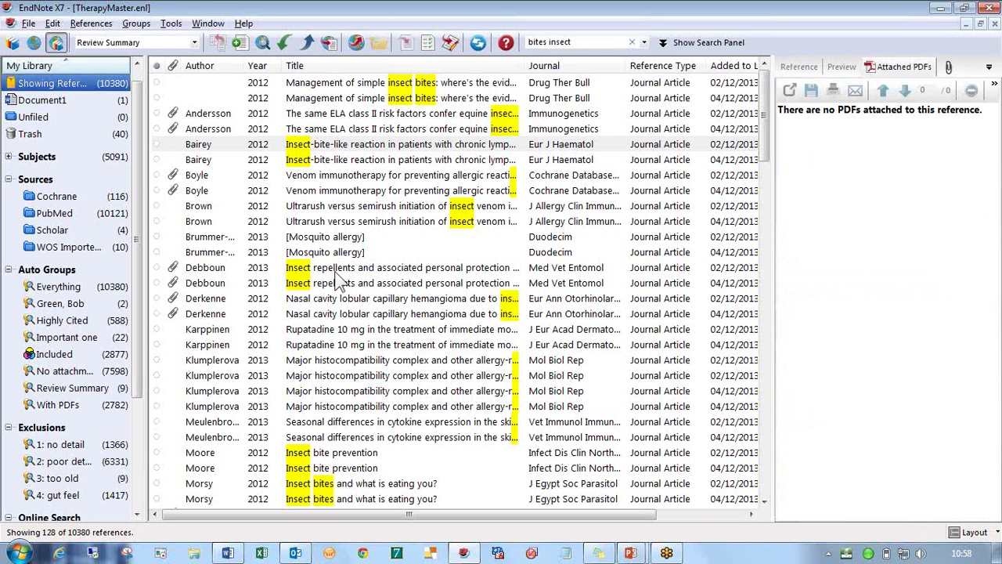
pyautogui.click(383, 175)
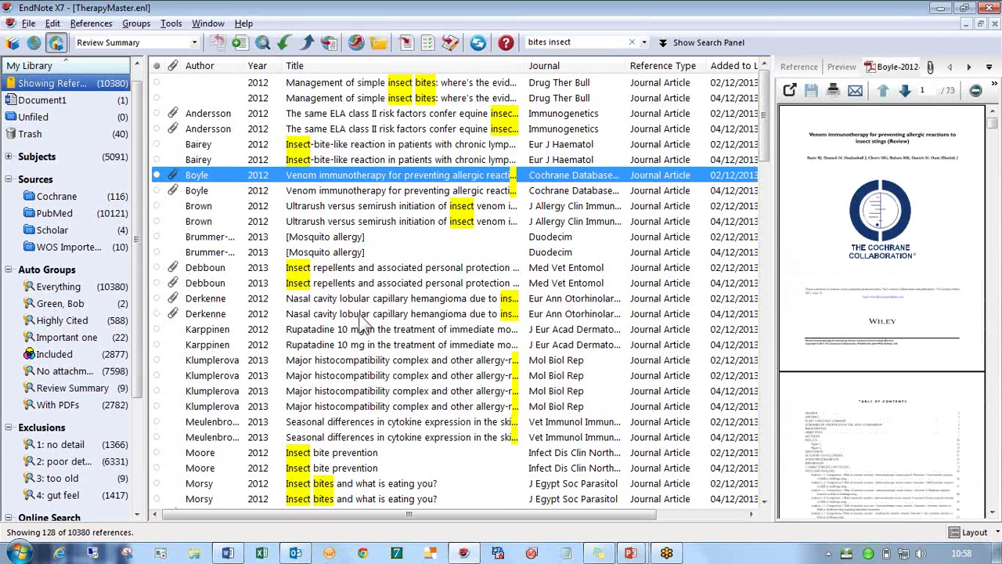
pyautogui.click(373, 270)
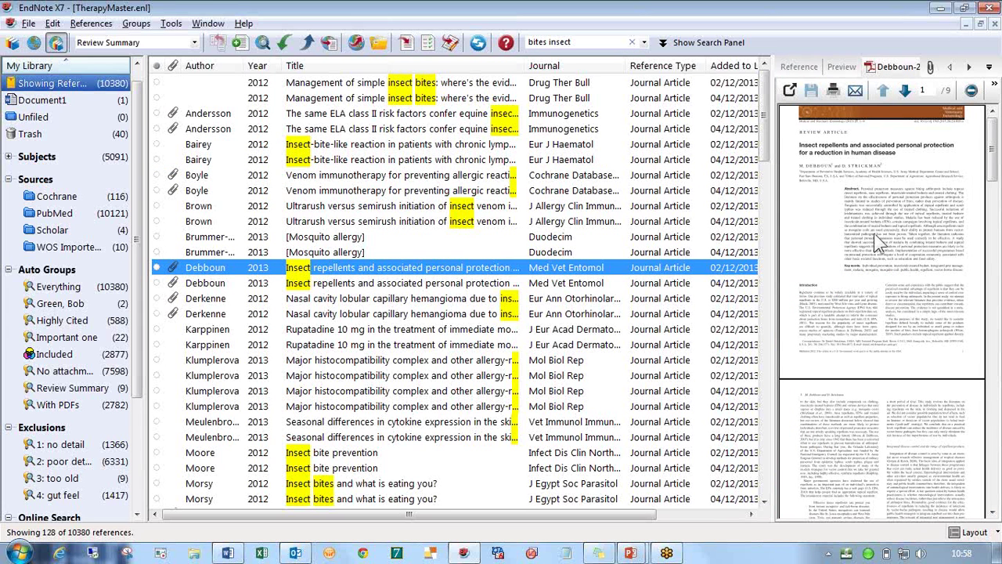
# Open the Debboun PDF full-window and scroll down to its abstract
pyautogui.click(789, 90)
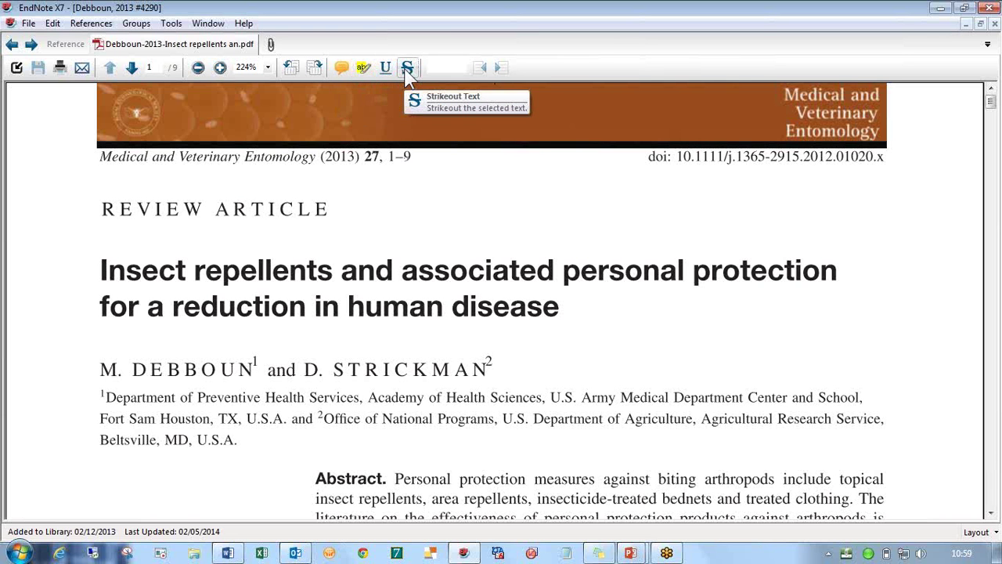
pyautogui.click(991, 514)
pyautogui.click(991, 513)
pyautogui.click(991, 514)
pyautogui.click(991, 513)
pyautogui.click(991, 513)
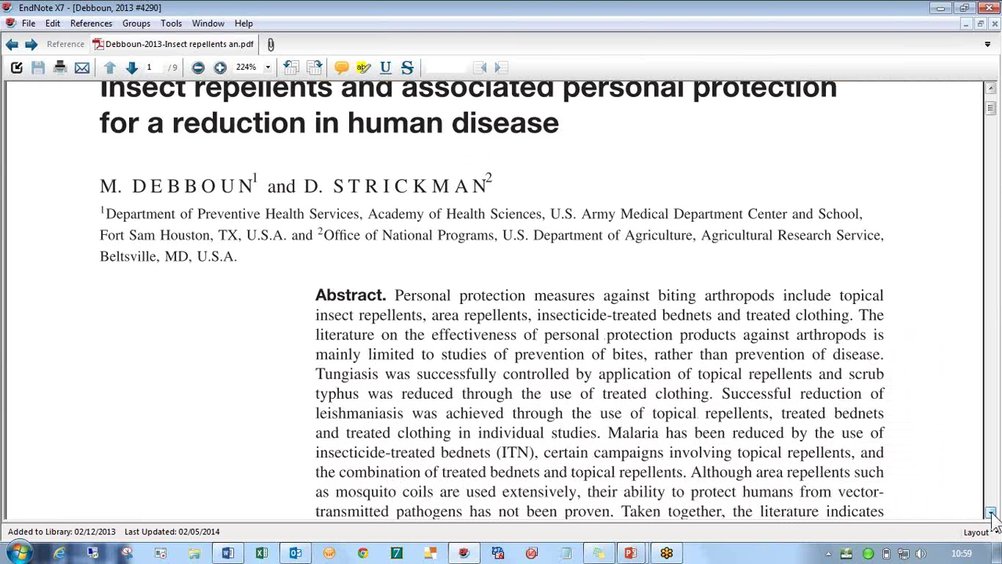
# Underline the abstract's opening sentences and the passage from 'controlled' to 'the use of'
pyautogui.click(386, 68)
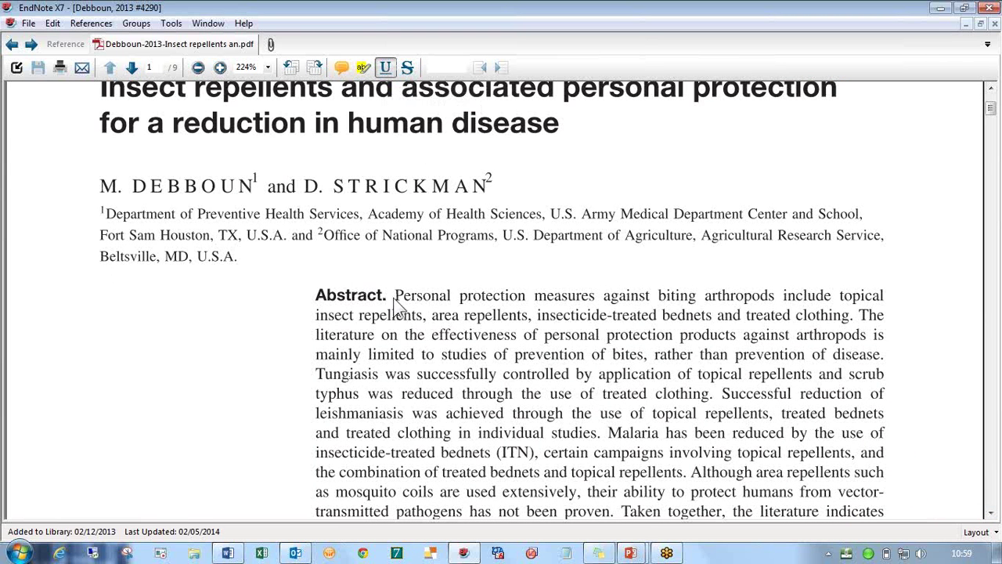
pyautogui.moveTo(394, 296); pyautogui.dragTo(473, 354)
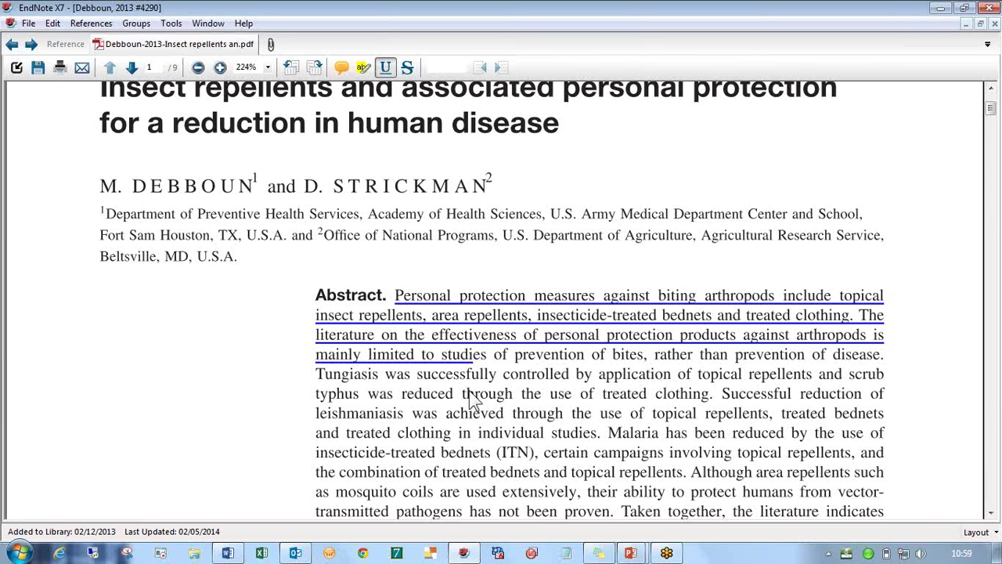
pyautogui.click(386, 69)
pyautogui.moveTo(504, 376); pyautogui.dragTo(594, 400)
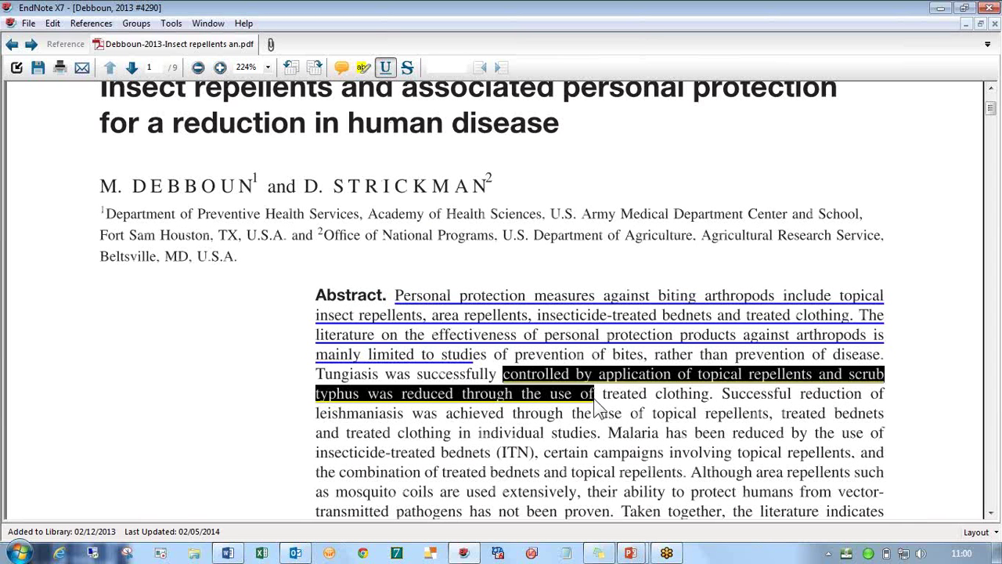
pyautogui.click(581, 450)
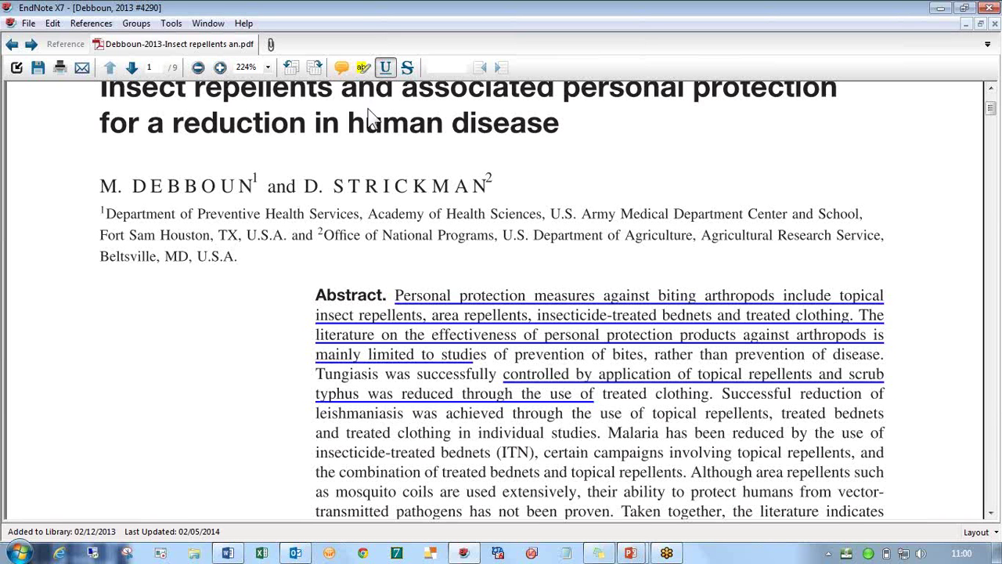
# Place a sticky note beside 'treated clothing' and open then close its comment
pyautogui.click(340, 69)
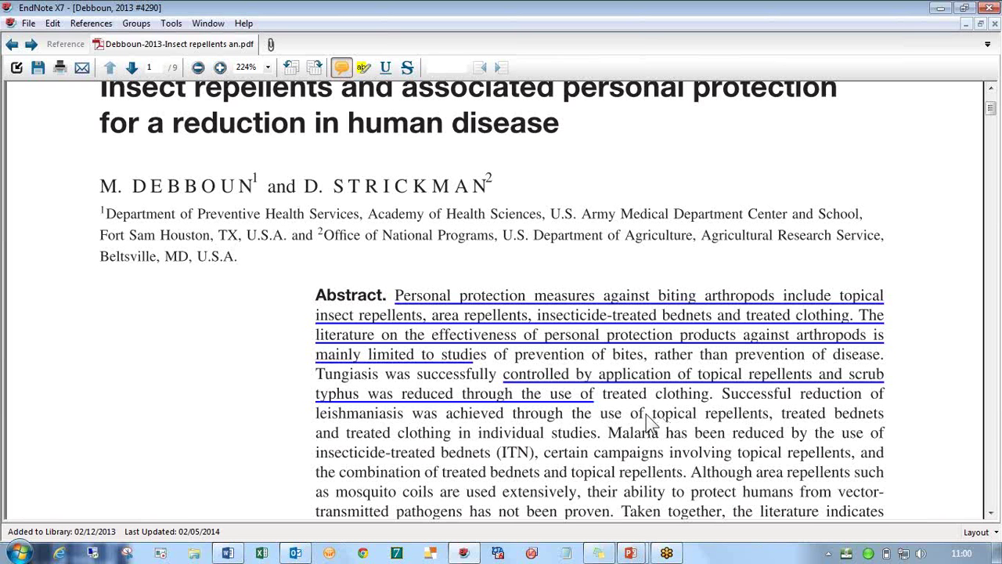
pyautogui.click(647, 419)
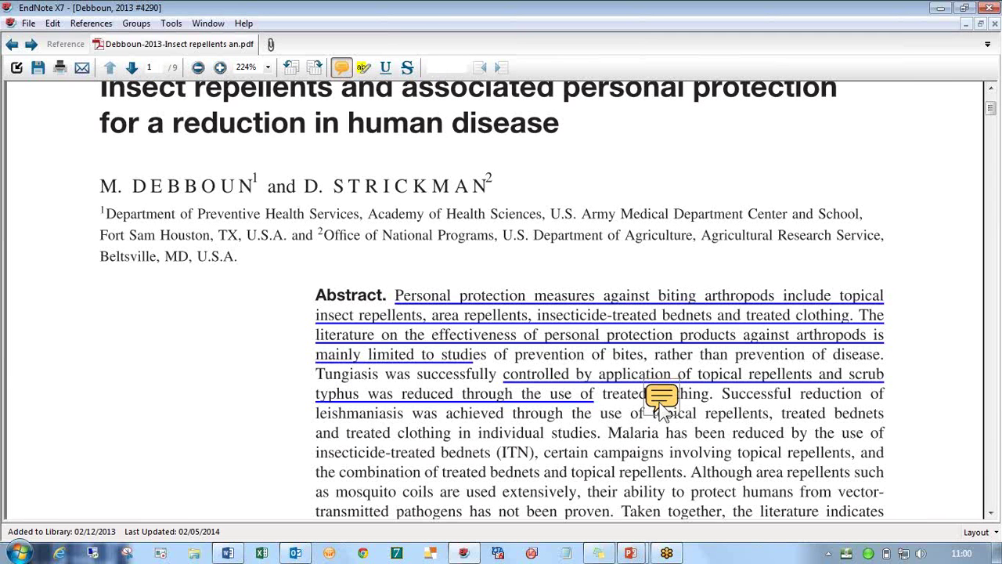
pyautogui.doubleClick(659, 399)
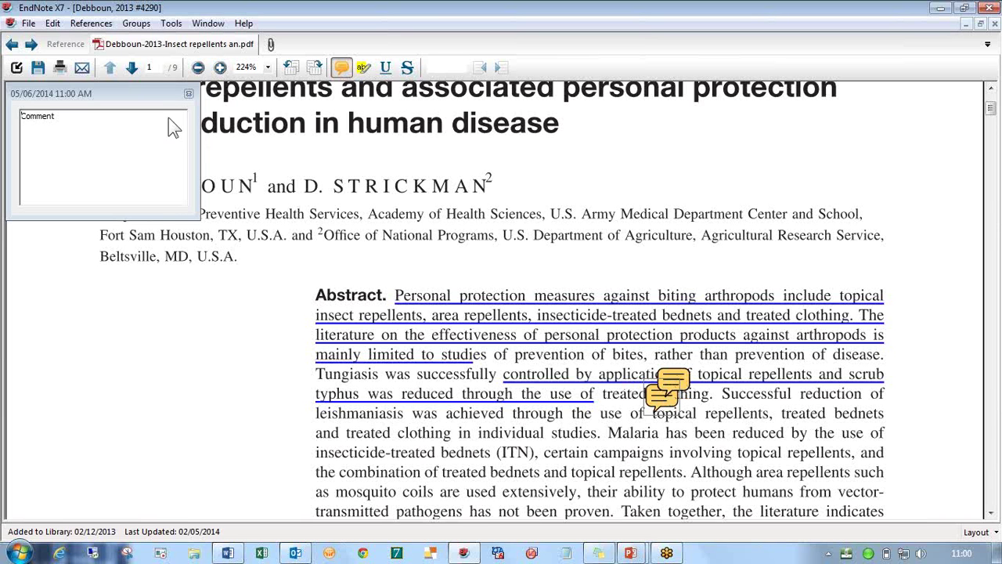
pyautogui.click(188, 94)
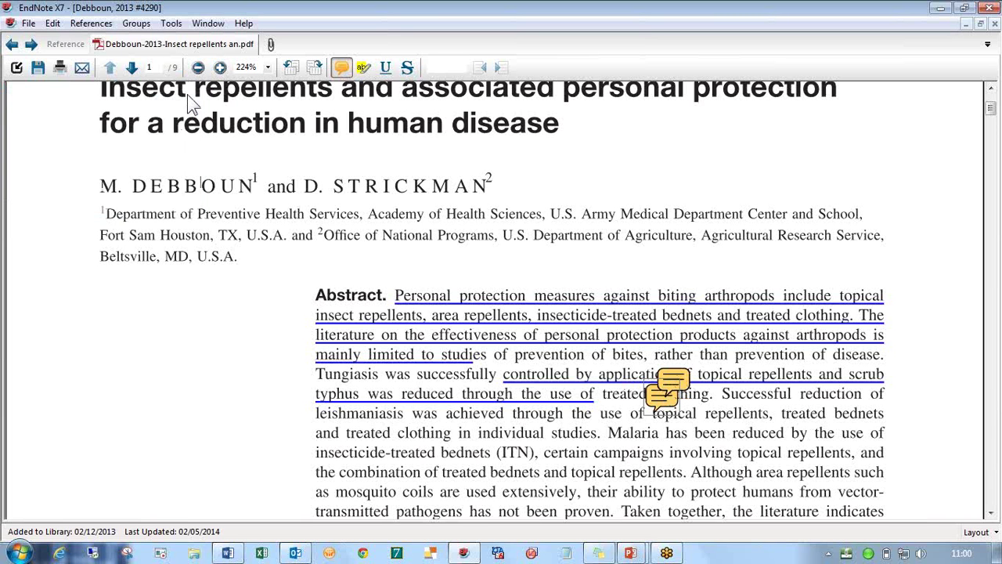
# Delete the extra stacked sticky notes near 'rather than', keeping just one
pyautogui.click(686, 378)
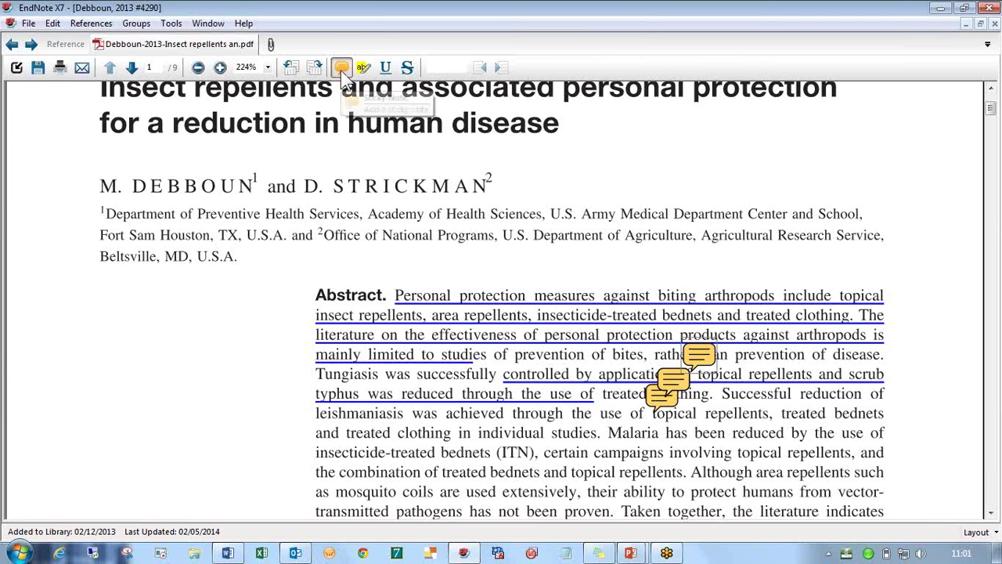
pyautogui.rightClick(693, 367)
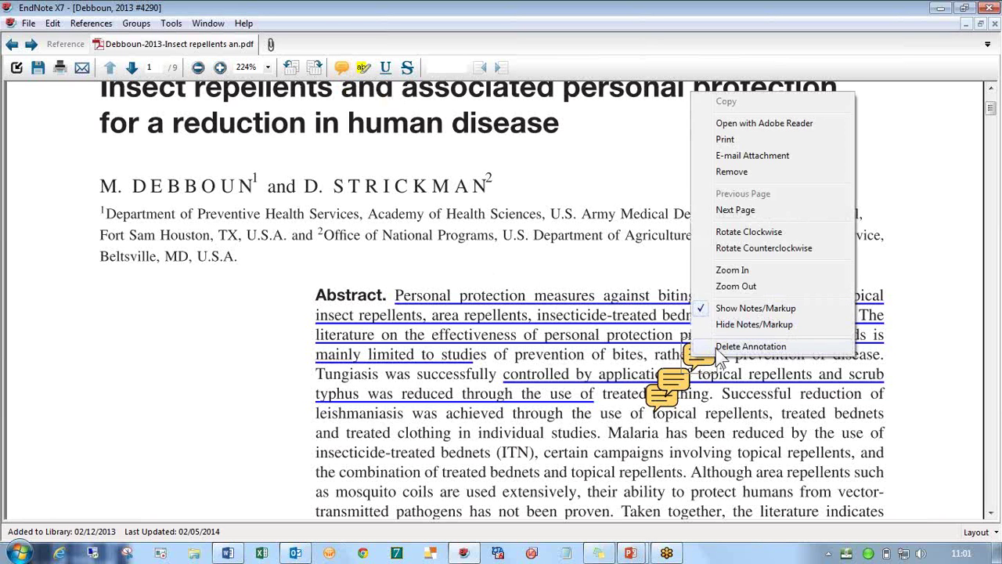
pyautogui.click(716, 354)
pyautogui.rightClick(678, 377)
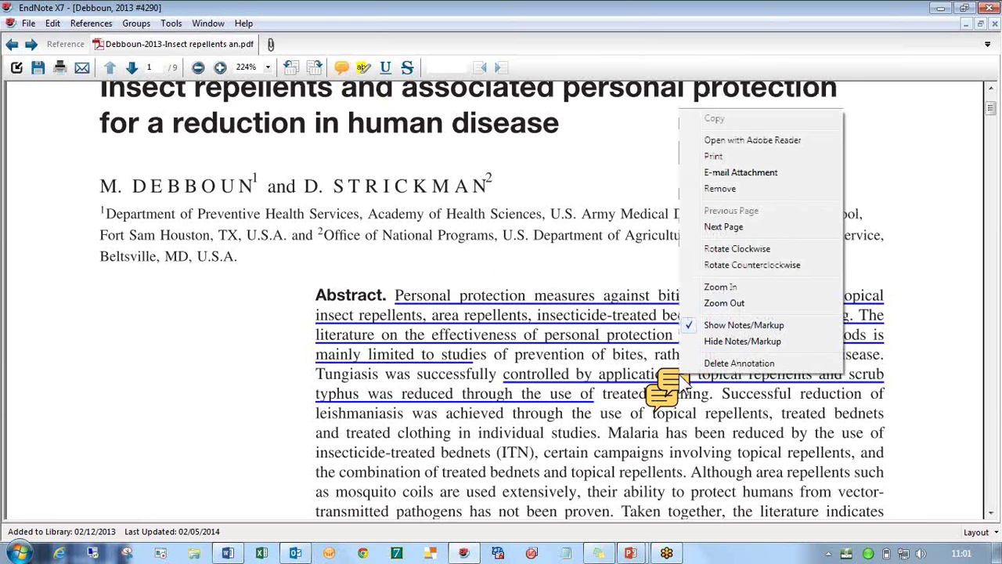
pyautogui.click(707, 367)
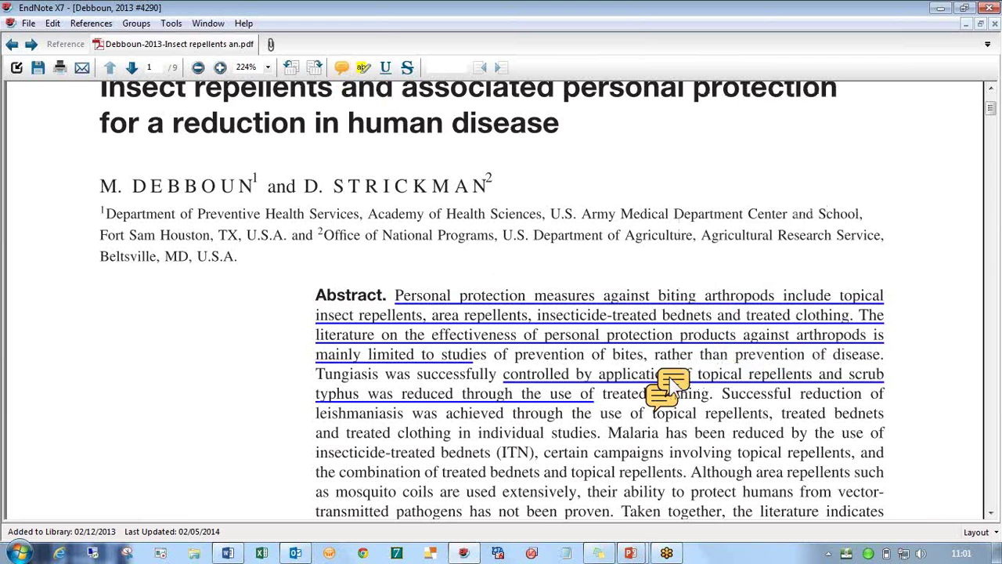
pyautogui.rightClick(682, 377)
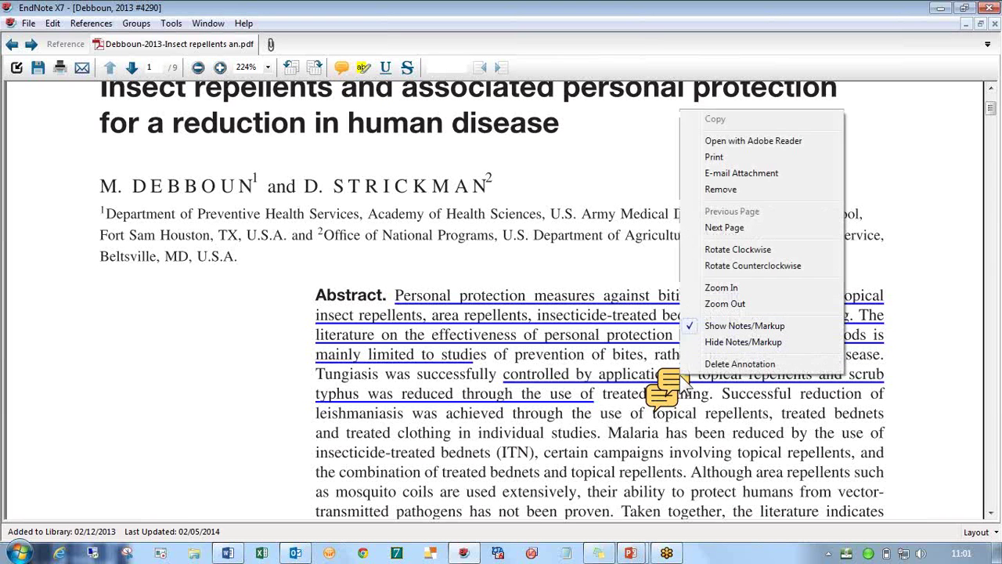
pyautogui.click(716, 360)
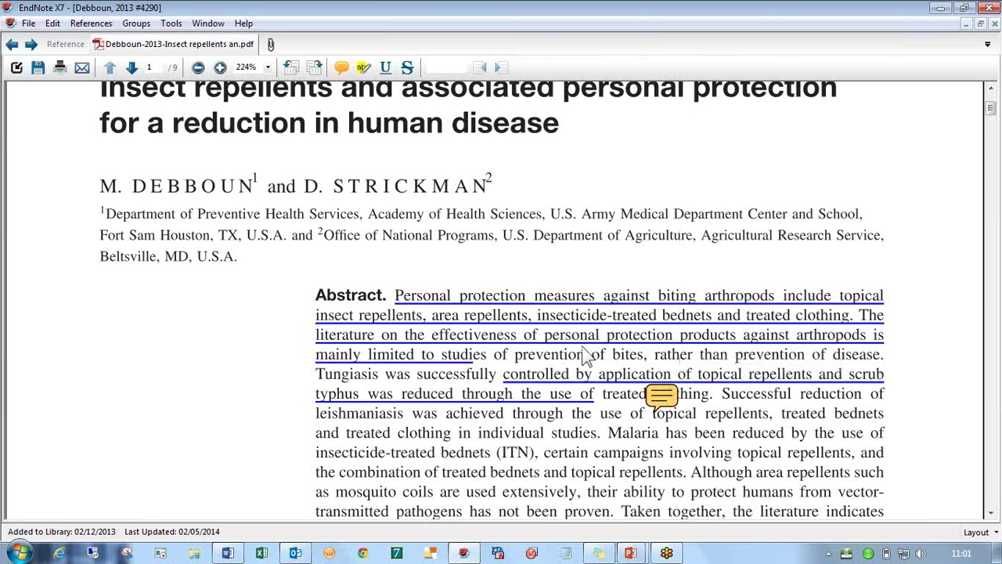
# Add a sticky note near 'through the' on the next line and leave its comment empty
pyautogui.click(342, 68)
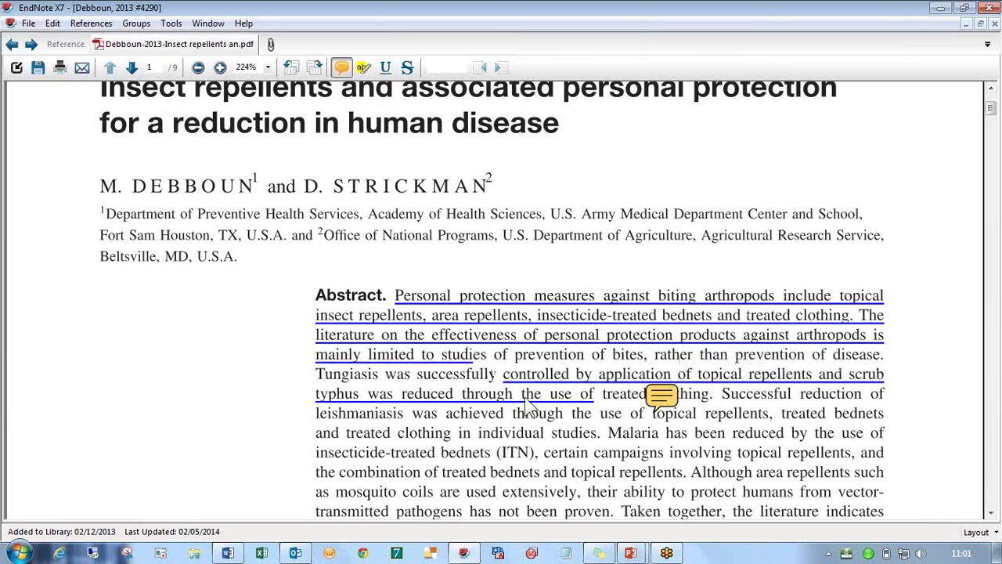
pyautogui.click(547, 435)
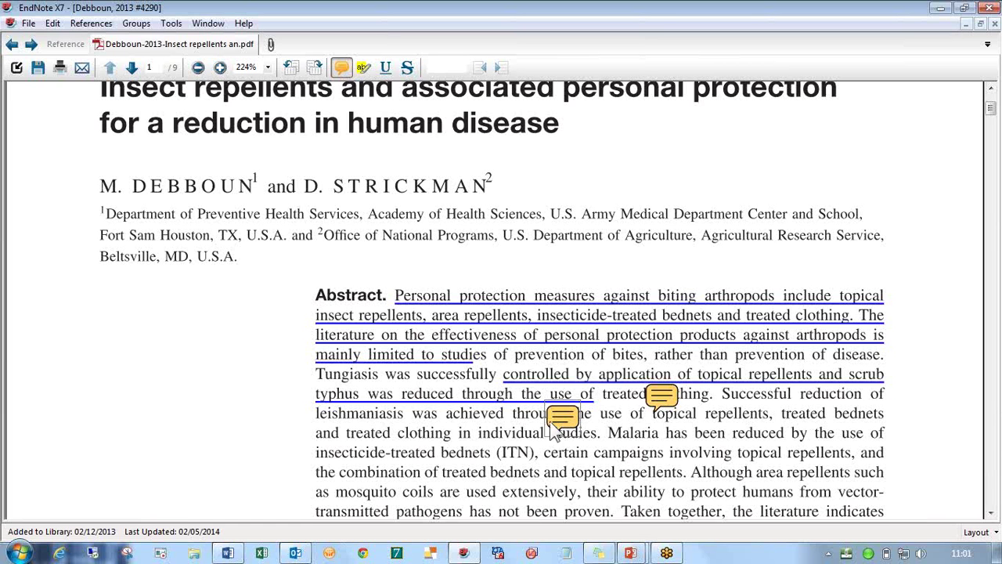
pyautogui.click(341, 68)
pyautogui.click(557, 425)
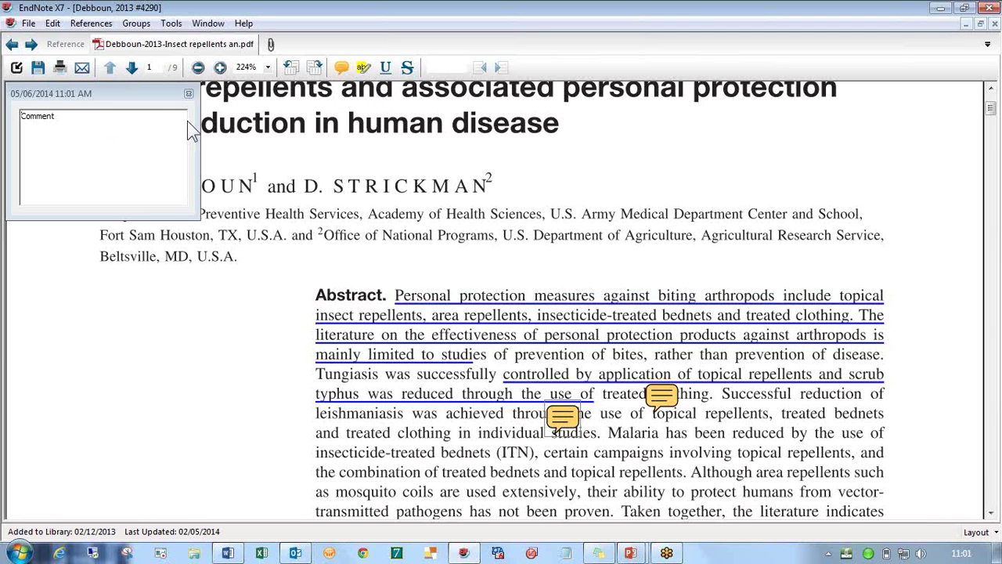
pyautogui.click(189, 96)
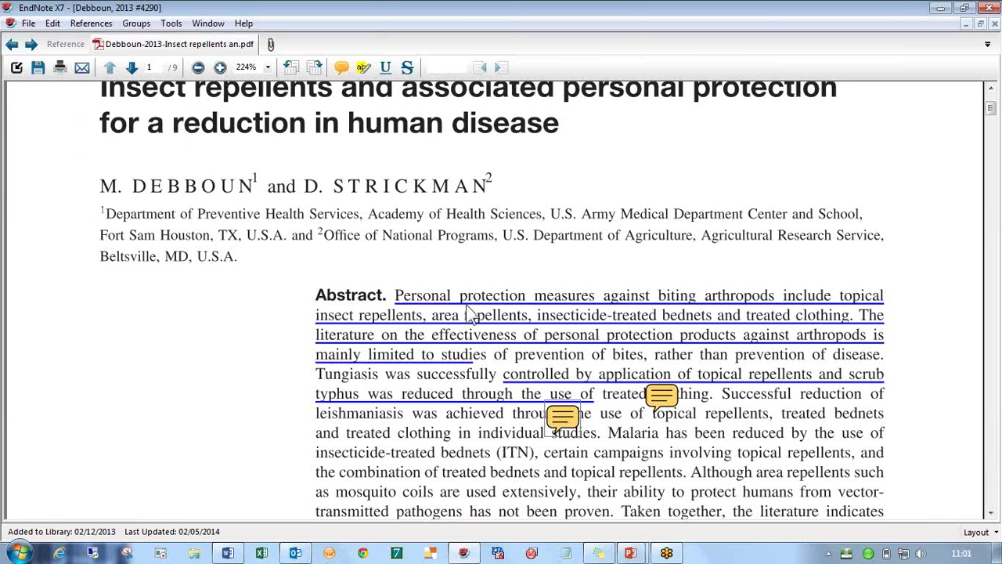
# Highlight the treated-bednets passage in yellow and strike through 'their ability to'
pyautogui.click(363, 67)
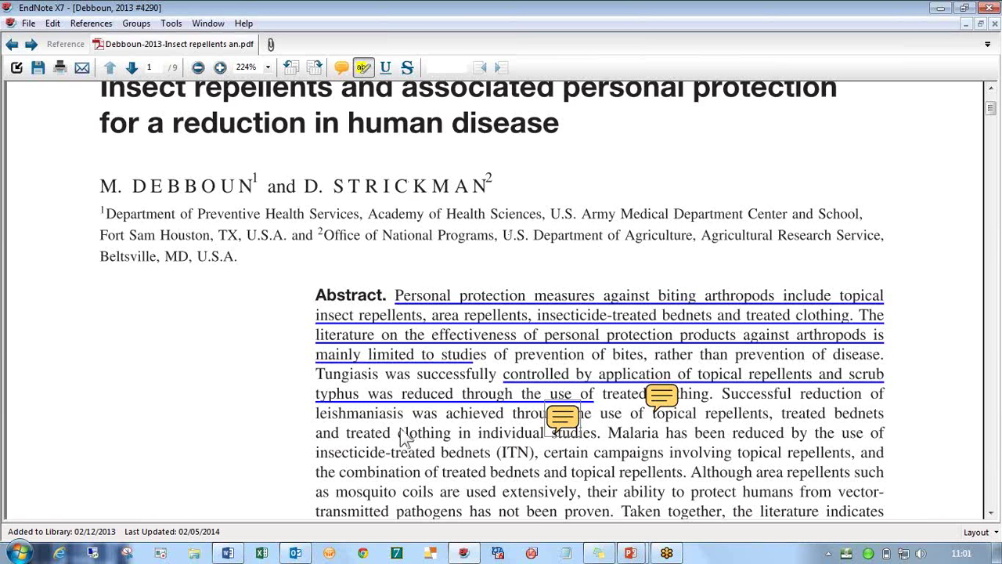
pyautogui.moveTo(379, 454); pyautogui.dragTo(509, 479)
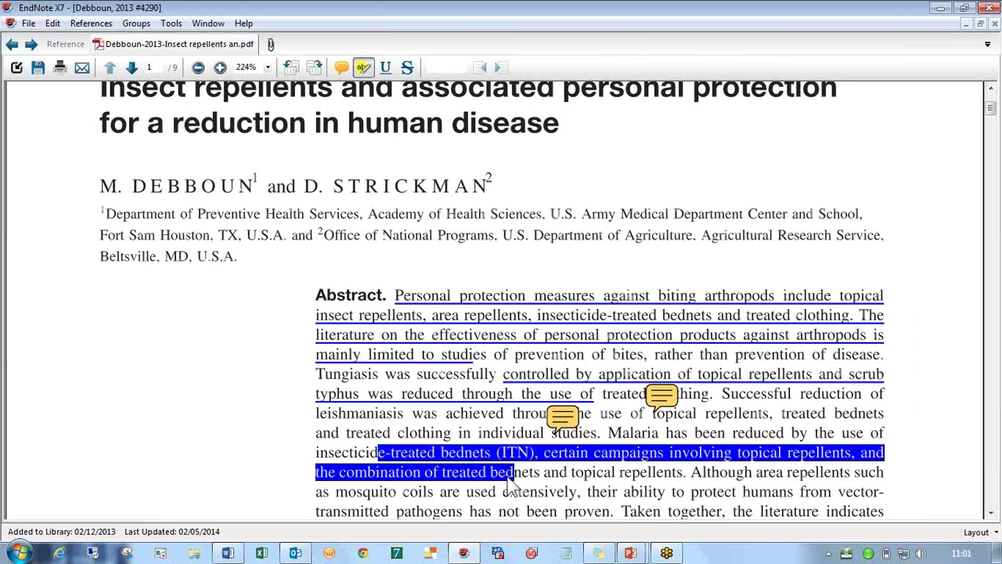
pyautogui.moveTo(591, 491); pyautogui.dragTo(684, 493)
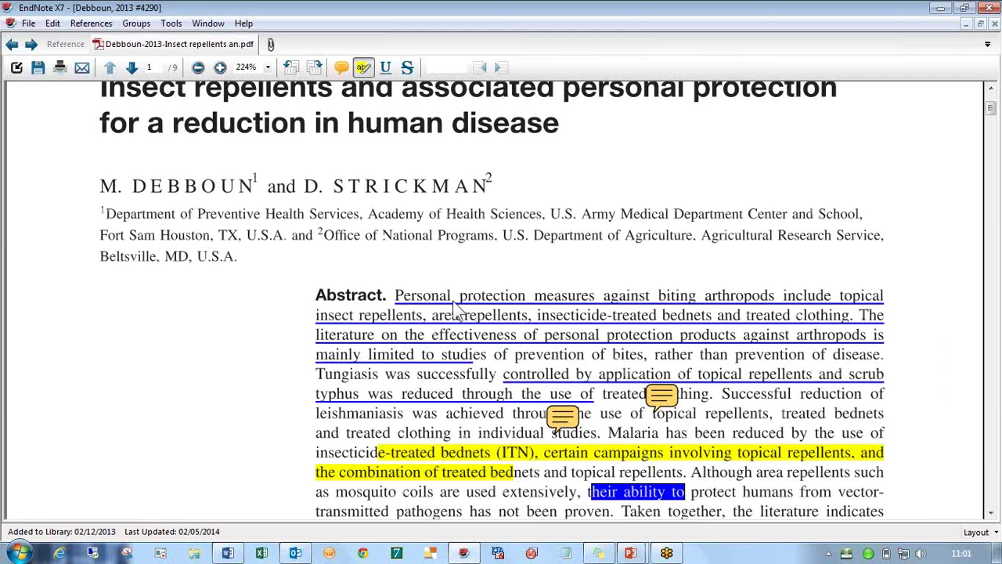
pyautogui.click(406, 68)
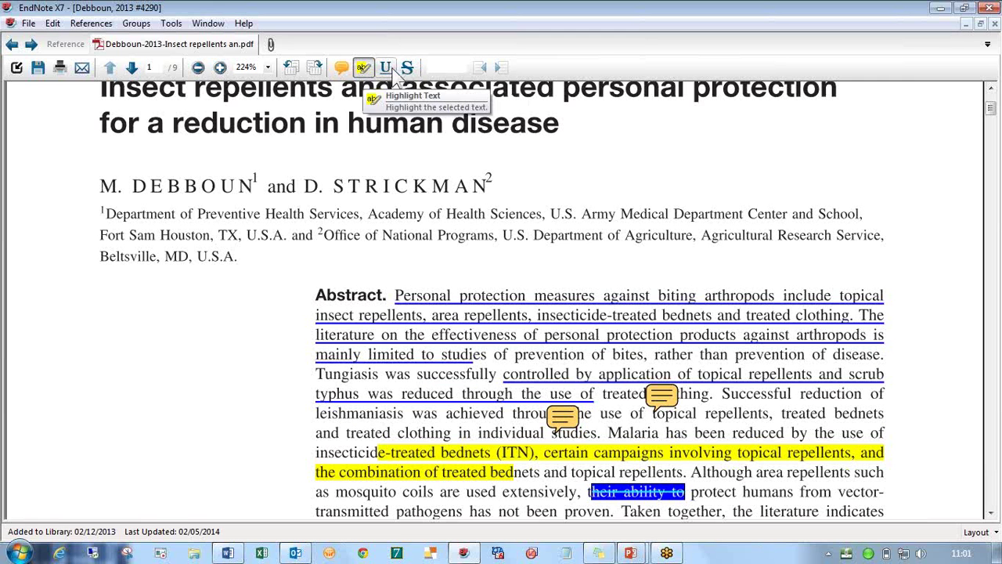
pyautogui.click(408, 69)
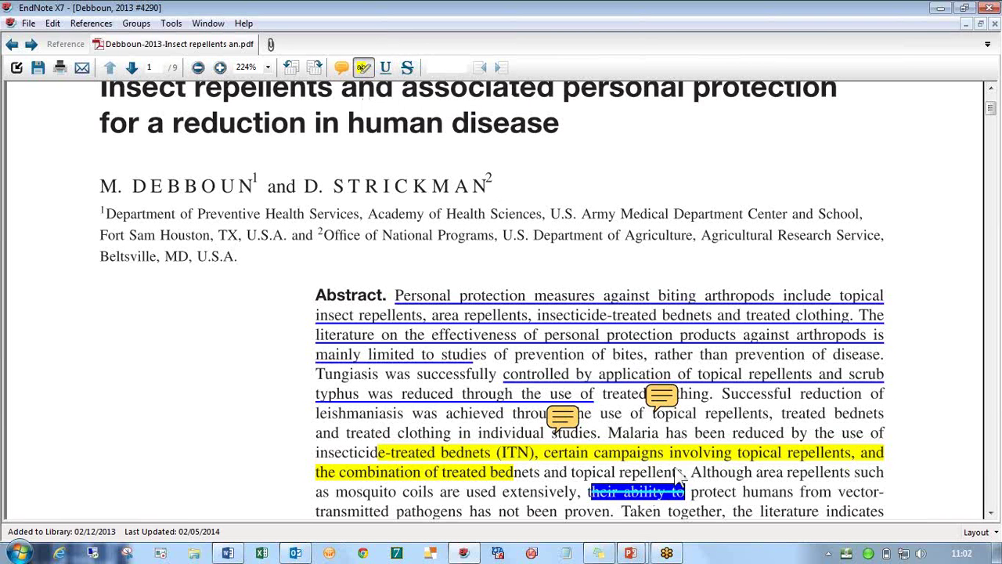
pyautogui.click(739, 498)
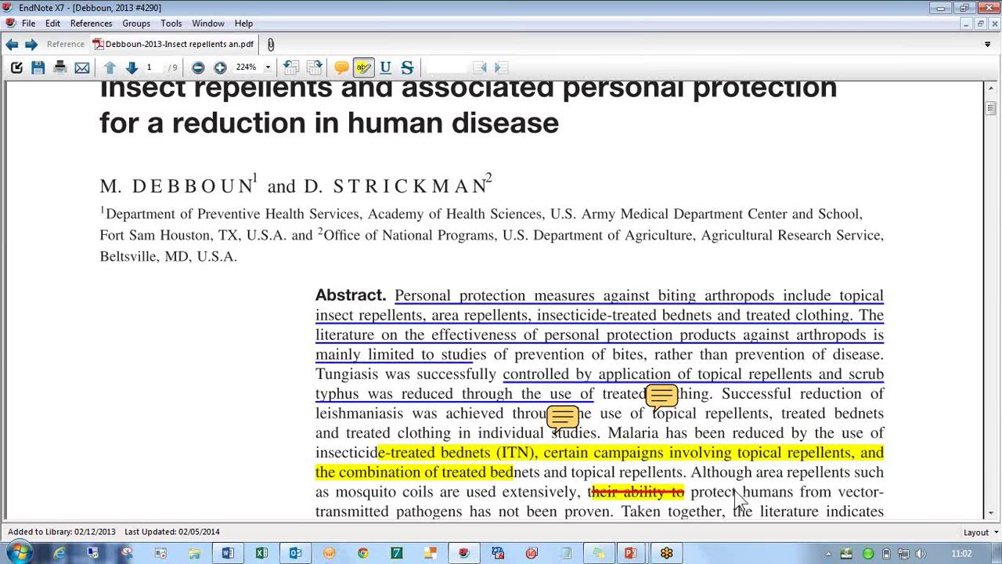
# Strike through the phrases about protecting humans and mosquito coils, then turn strikethrough off
pyautogui.click(407, 69)
pyautogui.moveTo(714, 492); pyautogui.dragTo(831, 492)
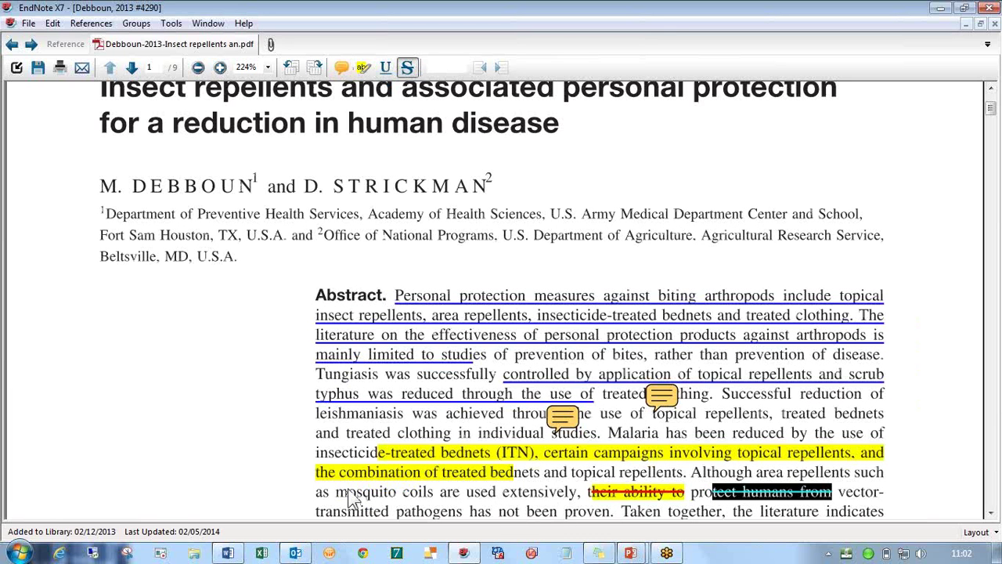
pyautogui.moveTo(347, 492); pyautogui.dragTo(474, 491)
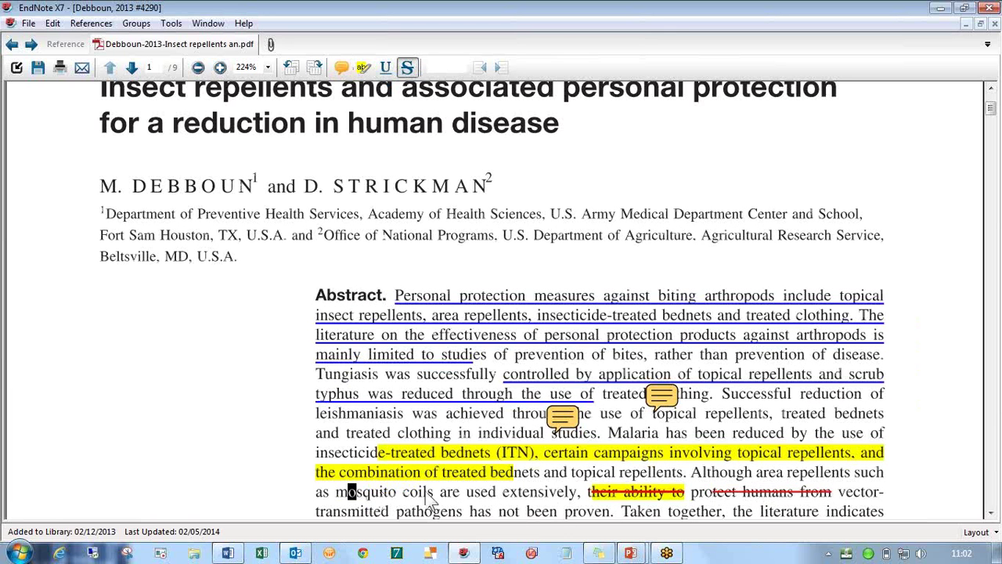
pyautogui.click(548, 494)
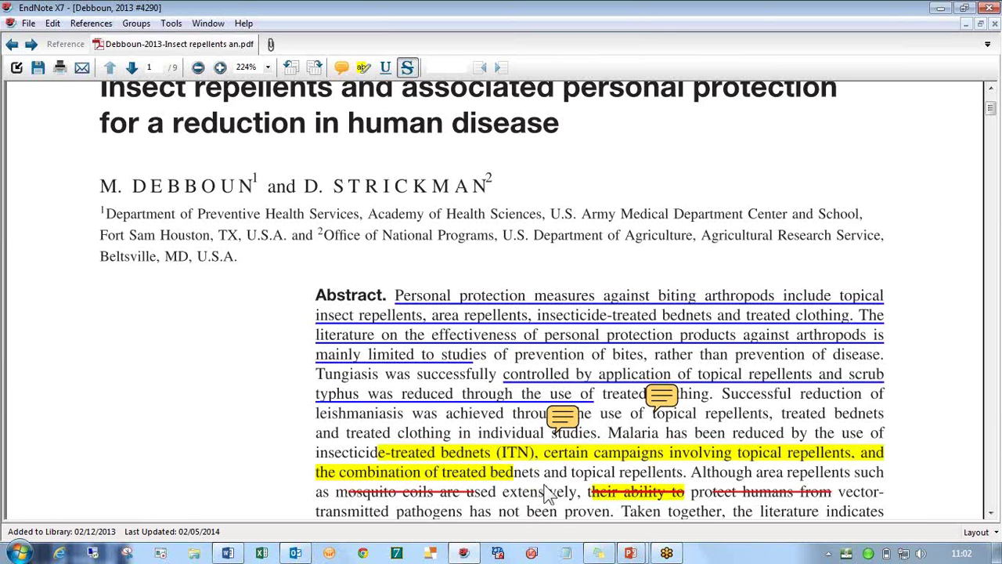
pyautogui.click(408, 68)
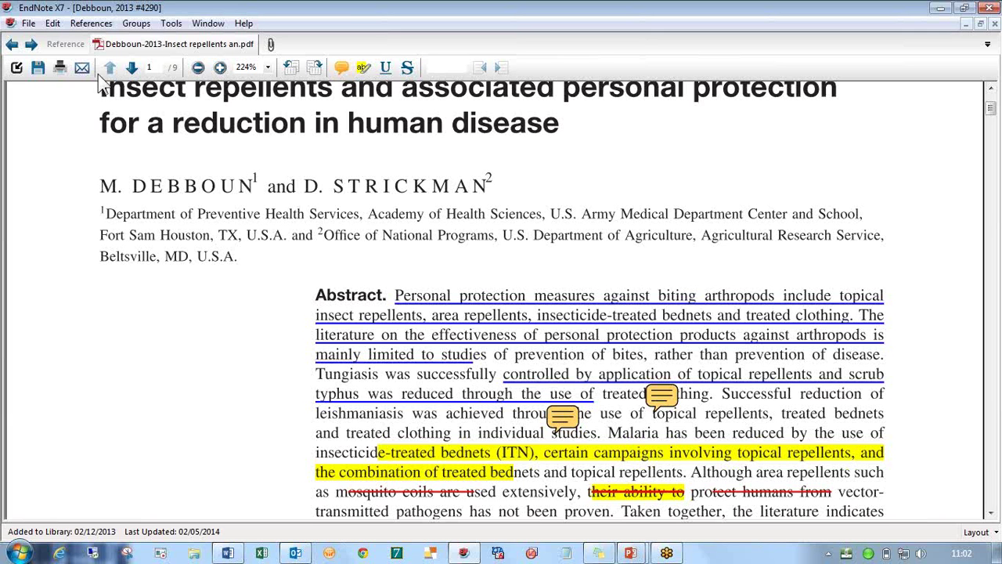
# Return to the library, choosing Yes to save the PDF annotations
pyautogui.click(16, 69)
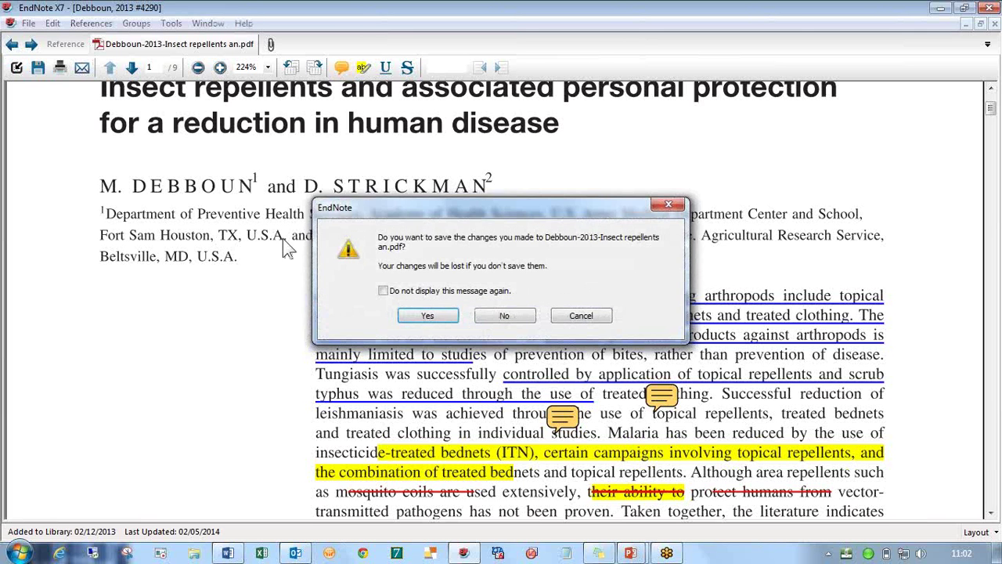
pyautogui.click(430, 316)
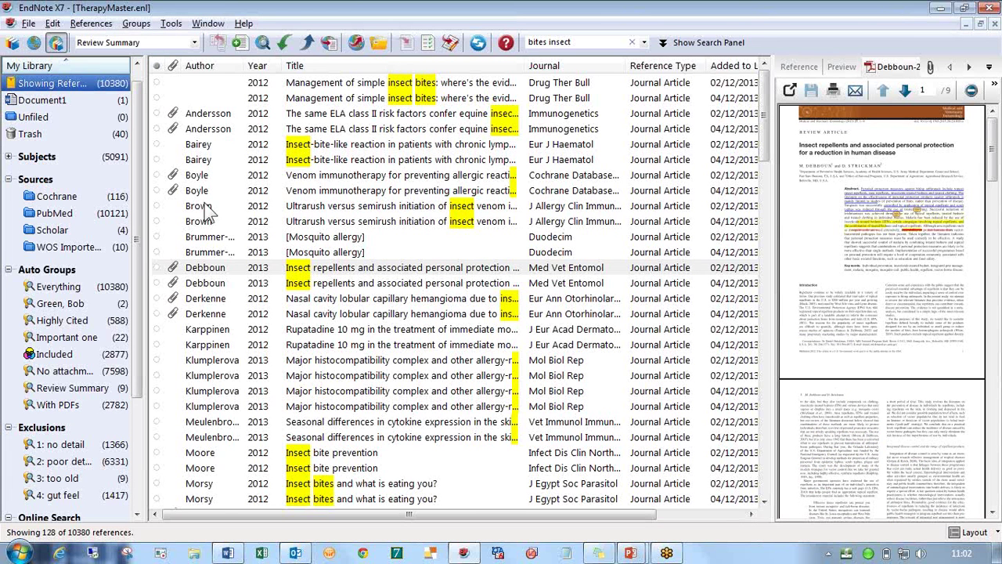
# Open Preferences from the Edit menu and select the Find Full Text page
pyautogui.click(53, 25)
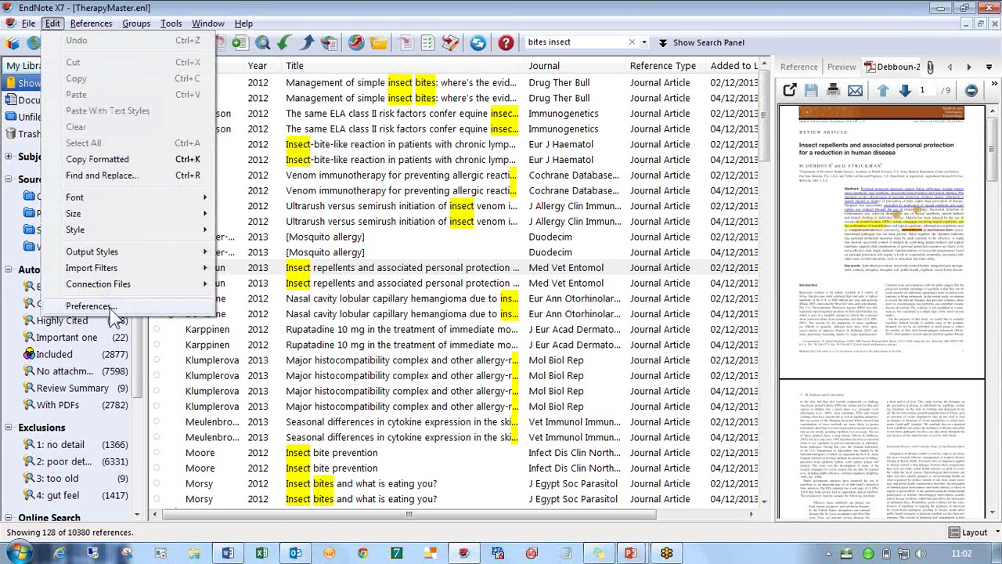
pyautogui.click(110, 308)
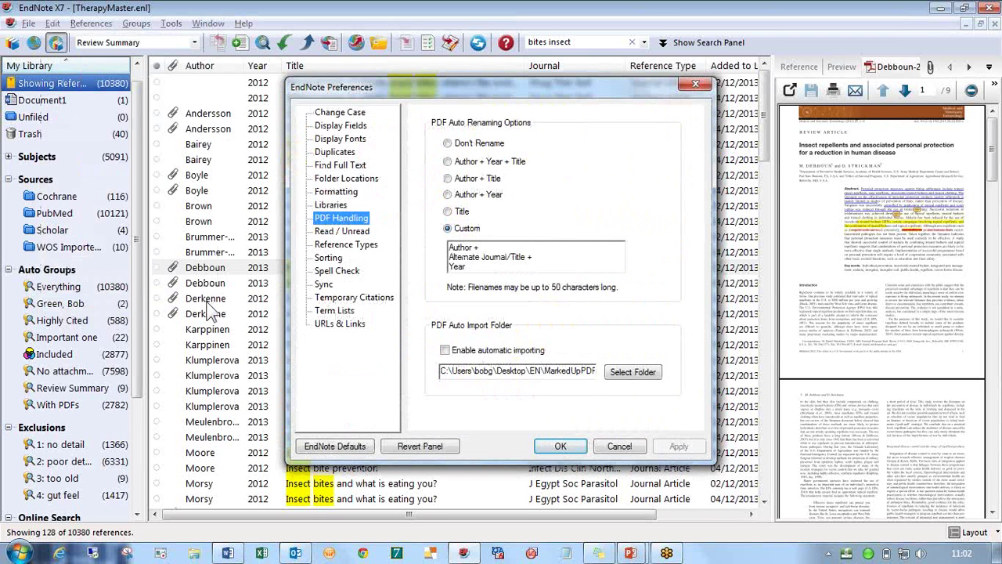
pyautogui.click(338, 166)
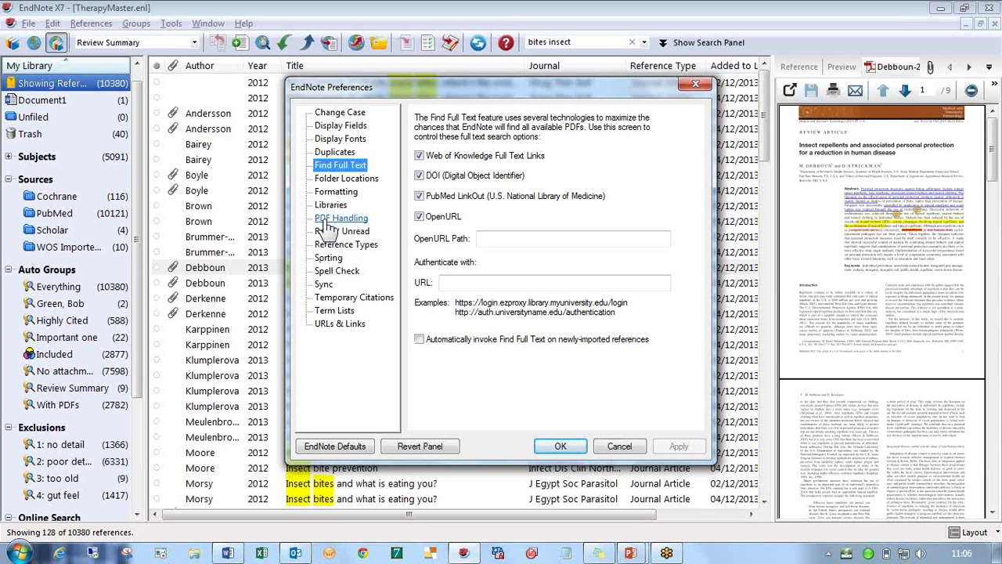
pyautogui.click(328, 222)
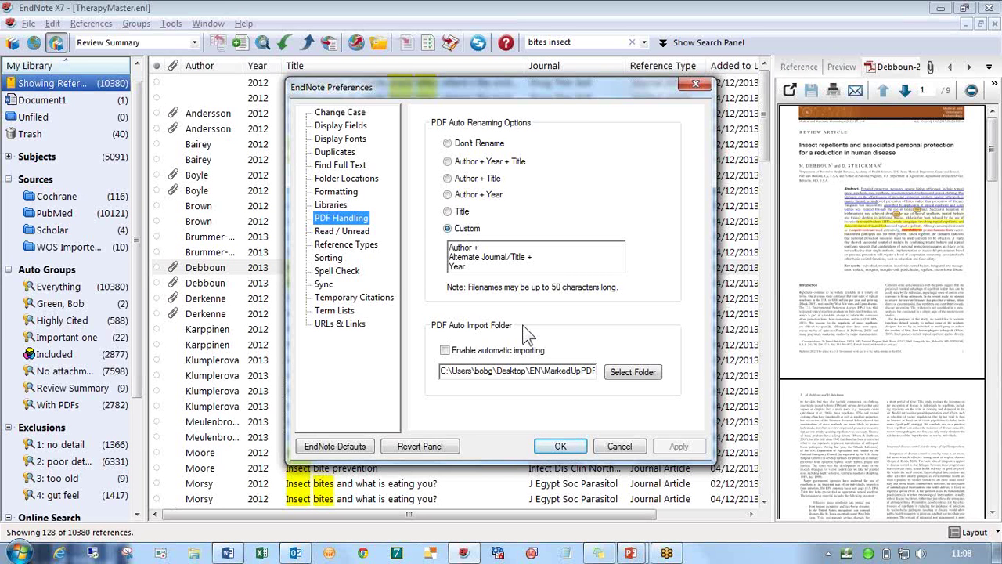
pyautogui.click(623, 446)
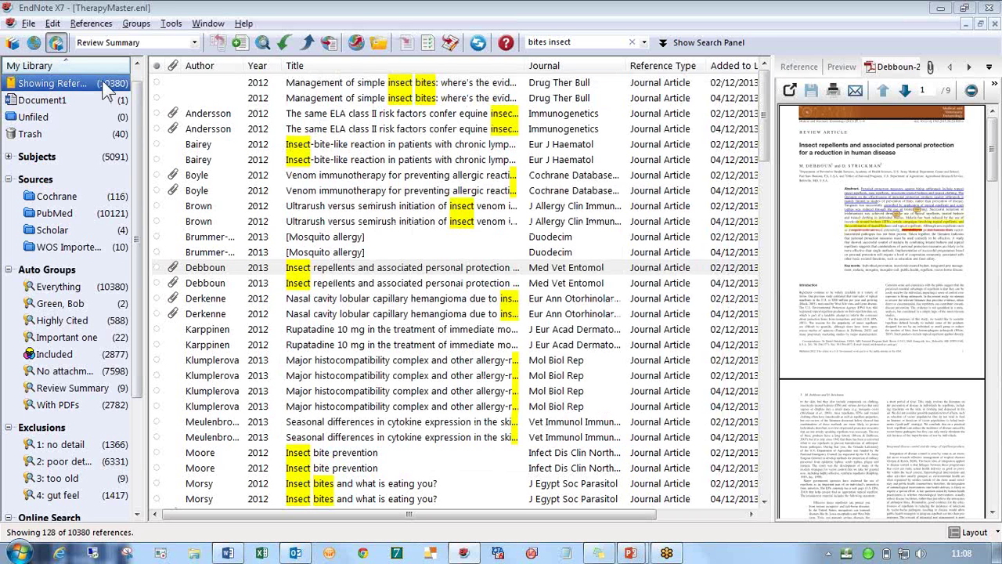
# Open Find and Replace limited to the Abstract field, ready to enter search text
pyautogui.click(53, 25)
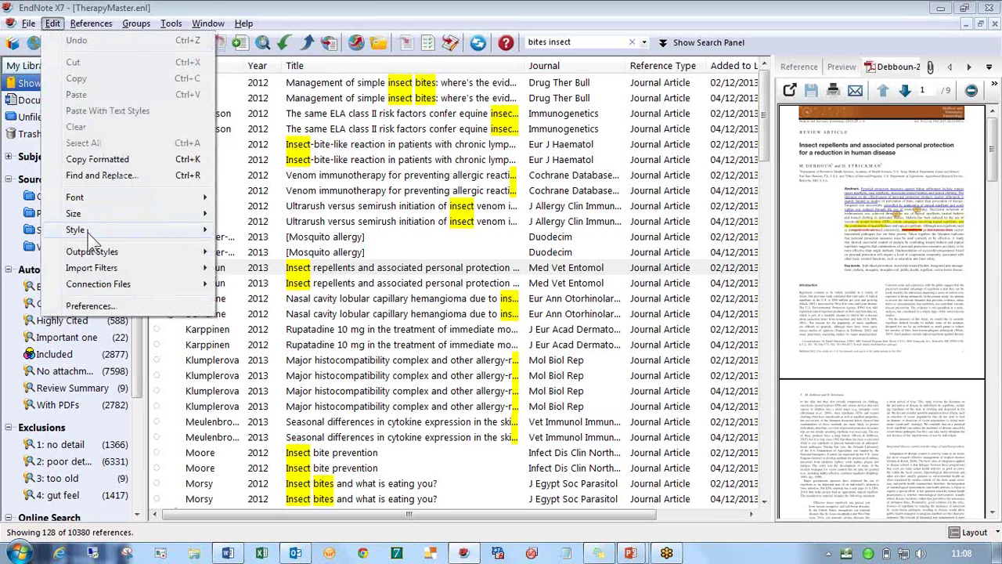
pyautogui.click(139, 182)
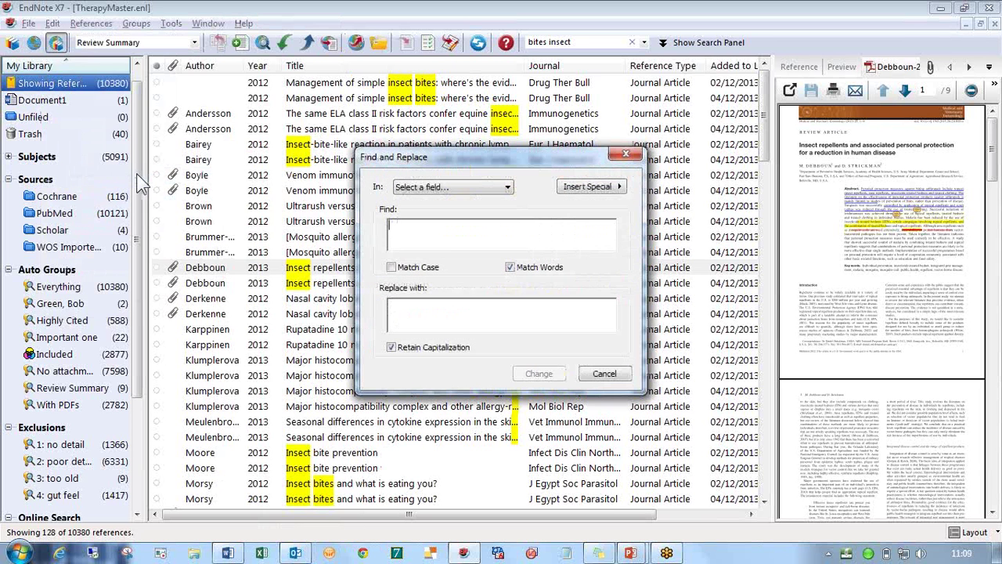
pyautogui.click(507, 188)
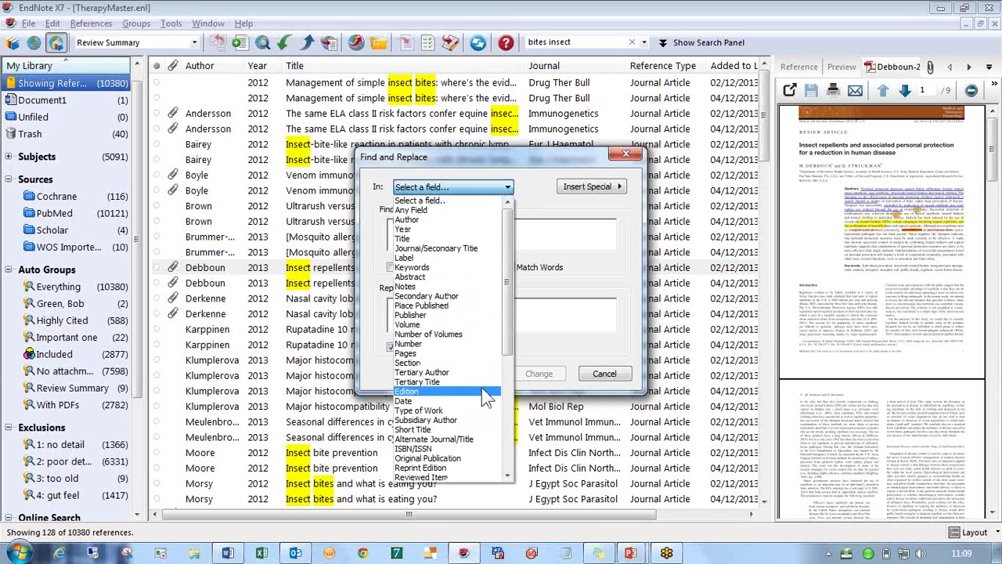
pyautogui.click(413, 277)
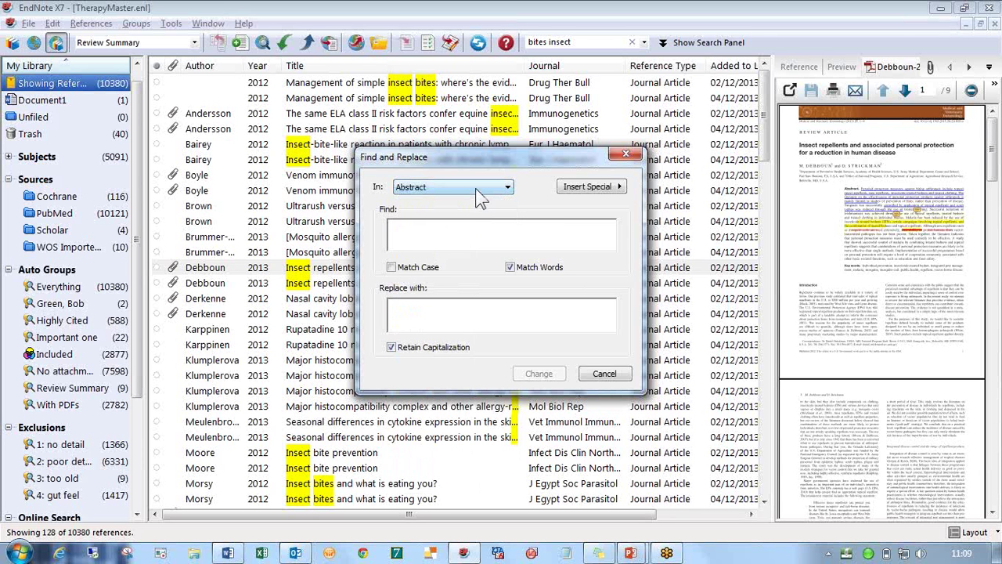
pyautogui.click(400, 227)
# Cancel Find and Replace and bring up the Word document citing Bergmann et al. 2013
pyautogui.click(608, 375)
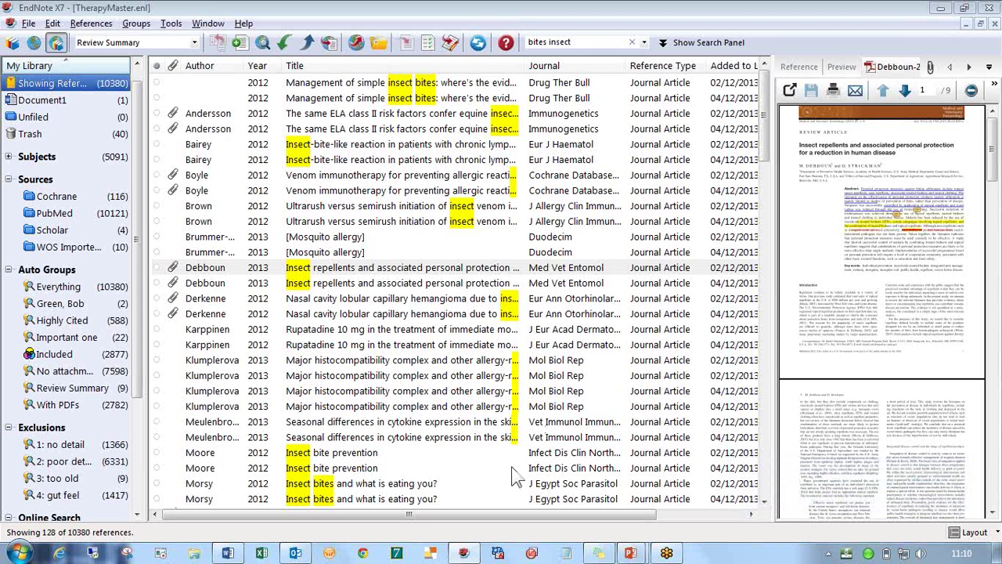
pyautogui.click(227, 554)
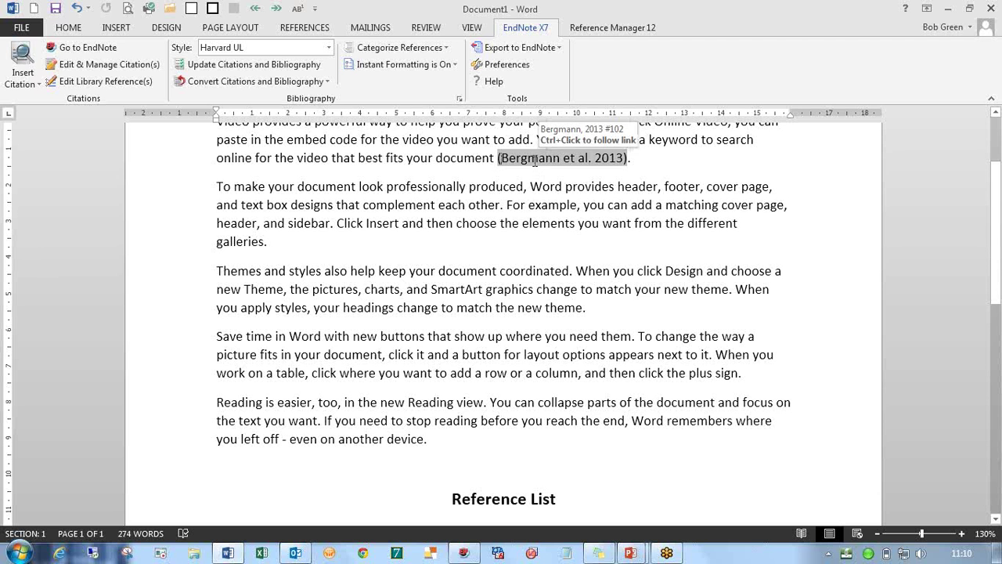
pyautogui.keyDown('ctrl'); pyautogui.click(534, 161); pyautogui.keyUp('ctrl')
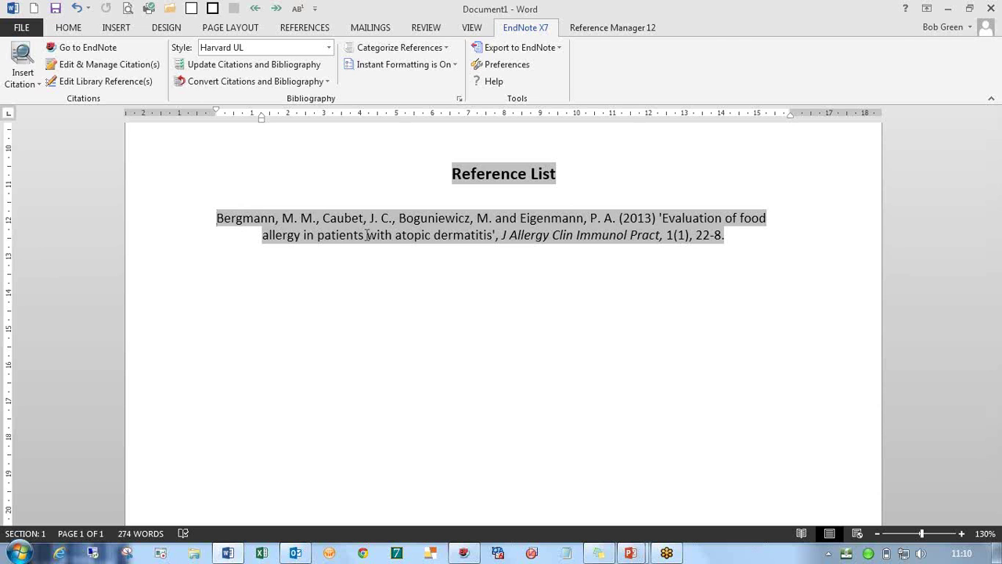
pyautogui.hotkey('shift', 'F5')
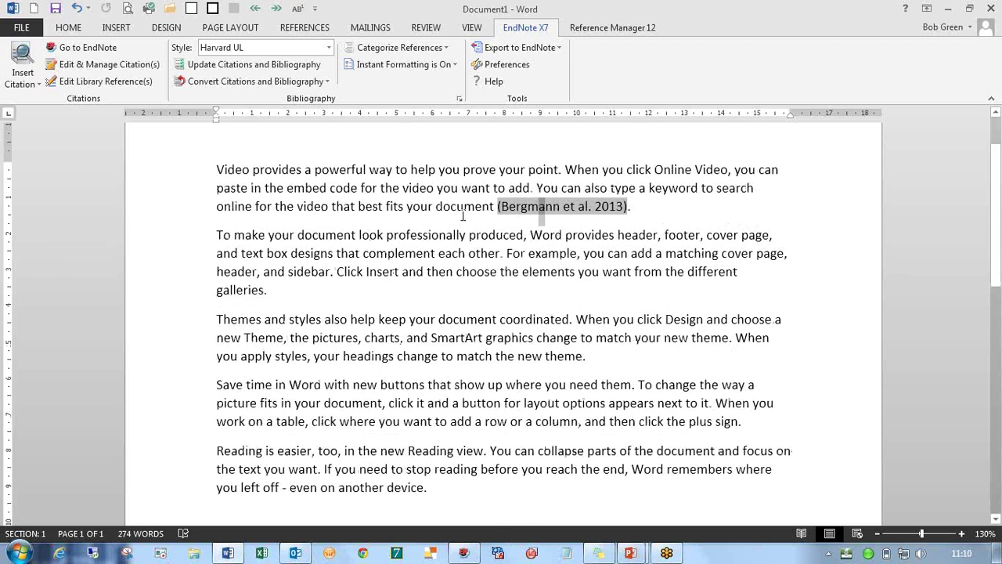
pyautogui.click(464, 208)
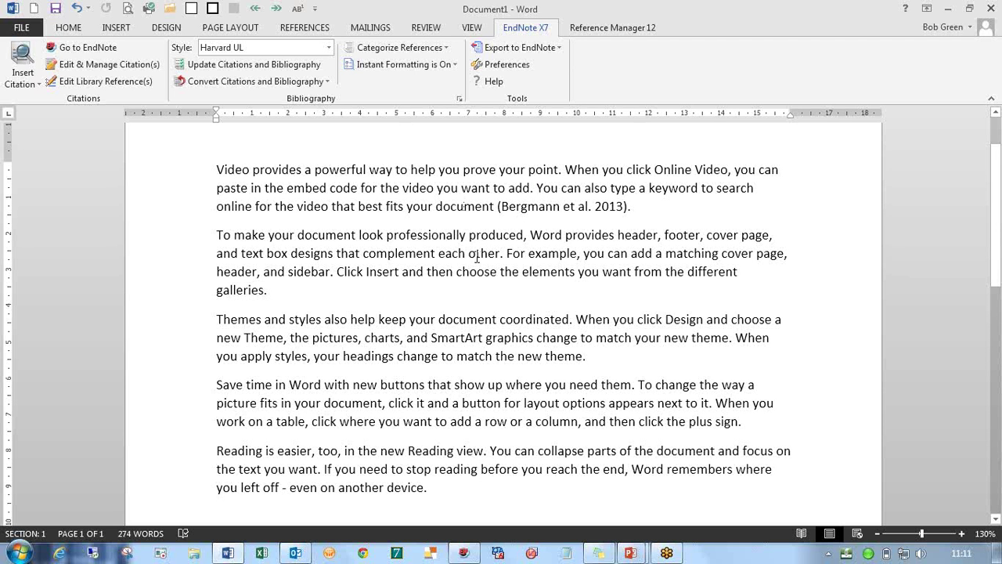
# Turn off 'Link in-text citations to references in the bibliography' in Configure Bibliography
pyautogui.click(459, 100)
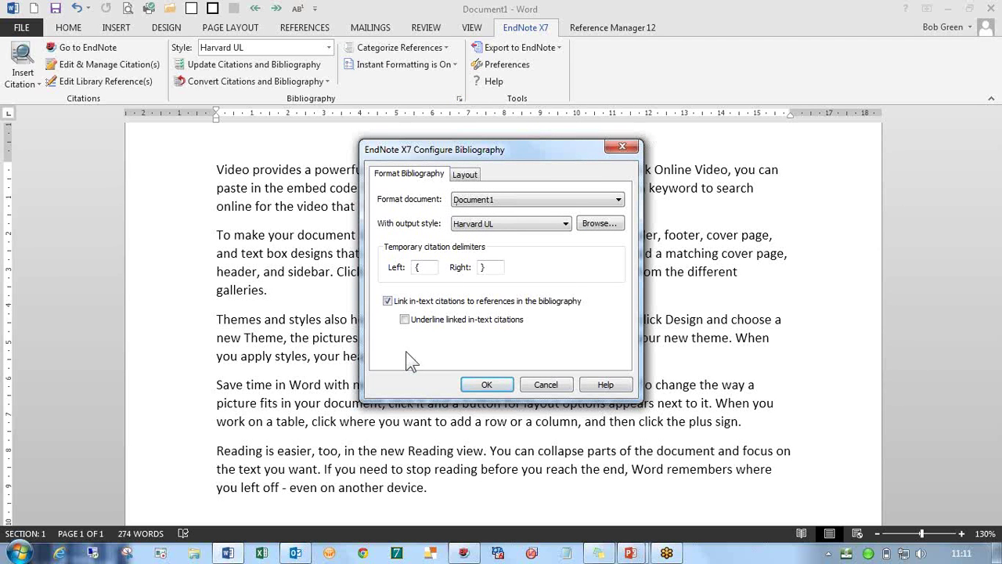
pyautogui.click(387, 301)
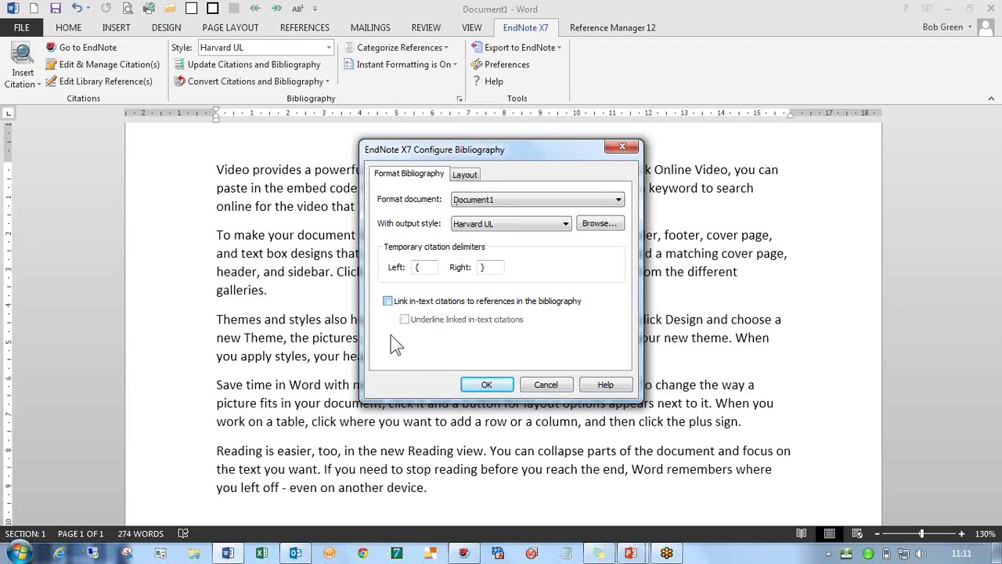
pyautogui.click(482, 384)
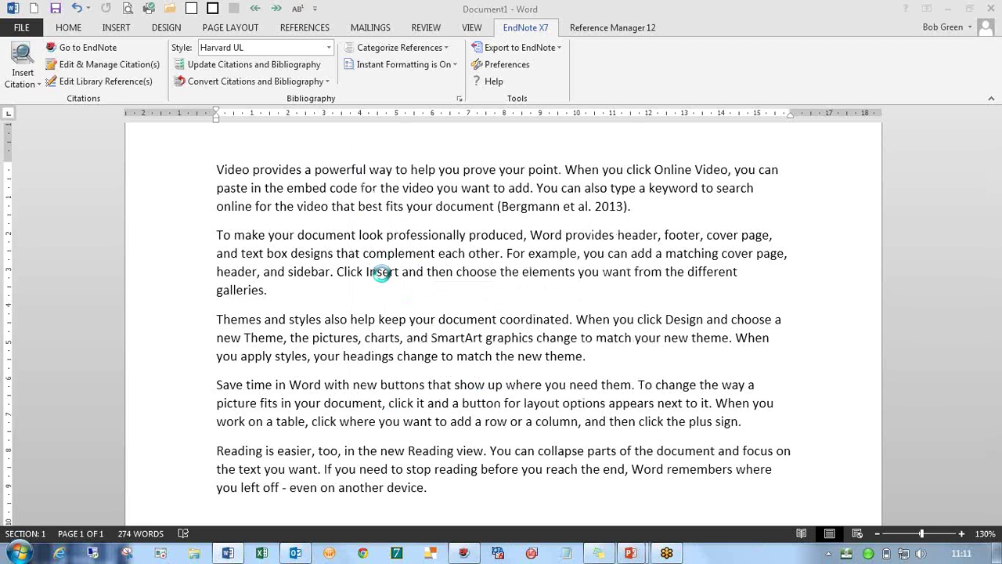